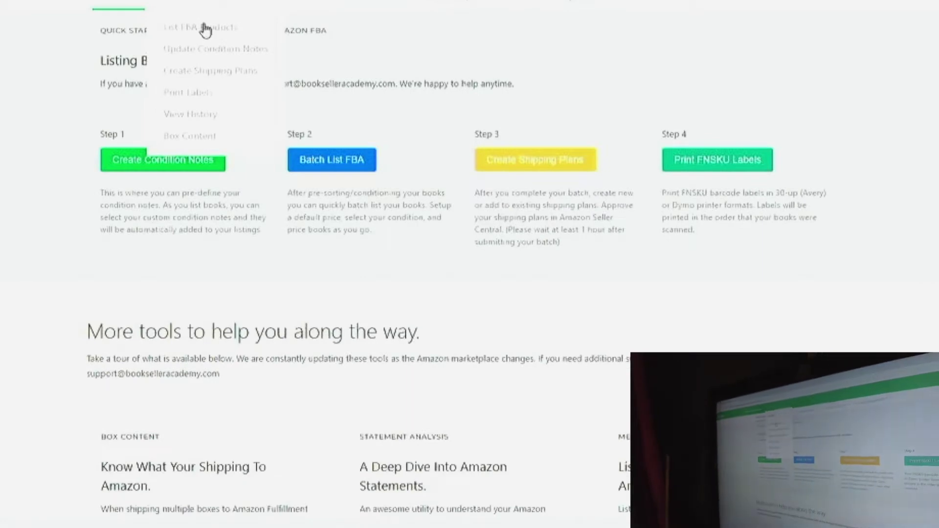
Open FBA batch listing with price 800, COGS 1.00, quantity 1 and the Acceptable-ncd No CD condition note.
click(207, 30)
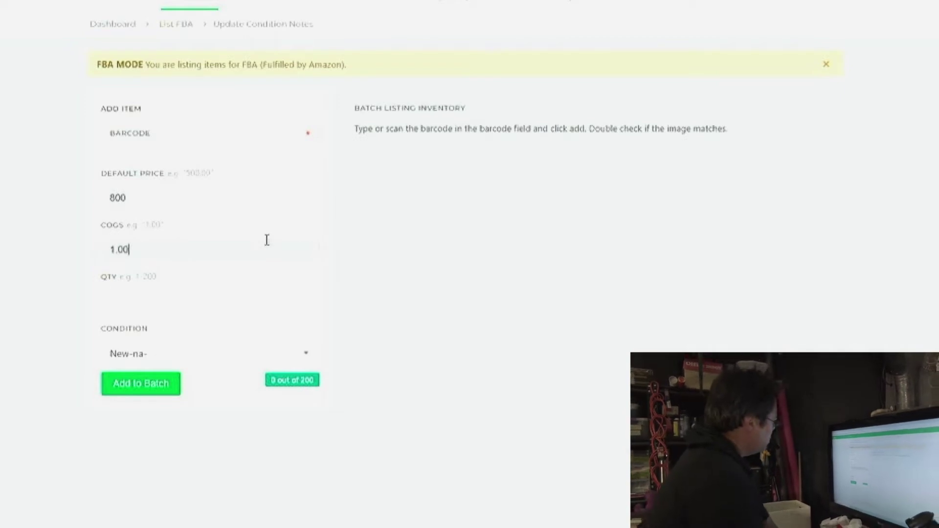
click(291, 354)
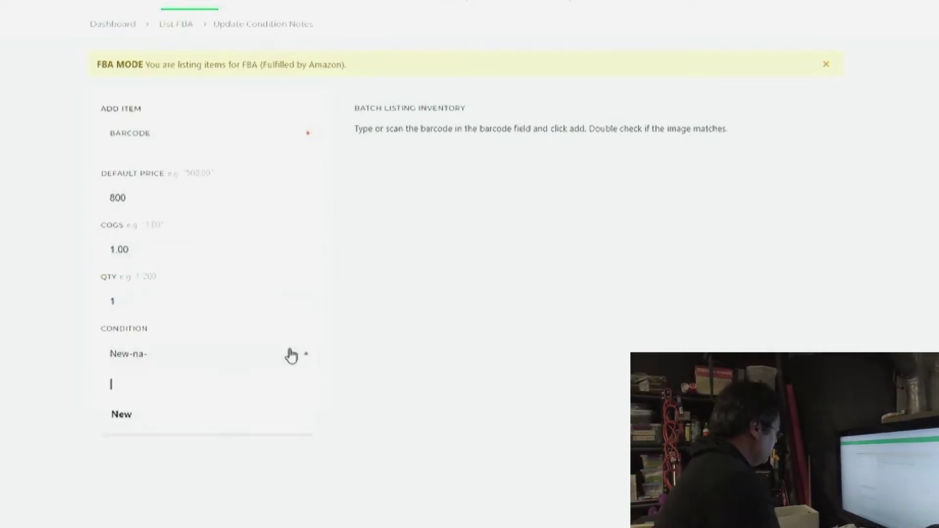
scroll(294, 464, down, 12)
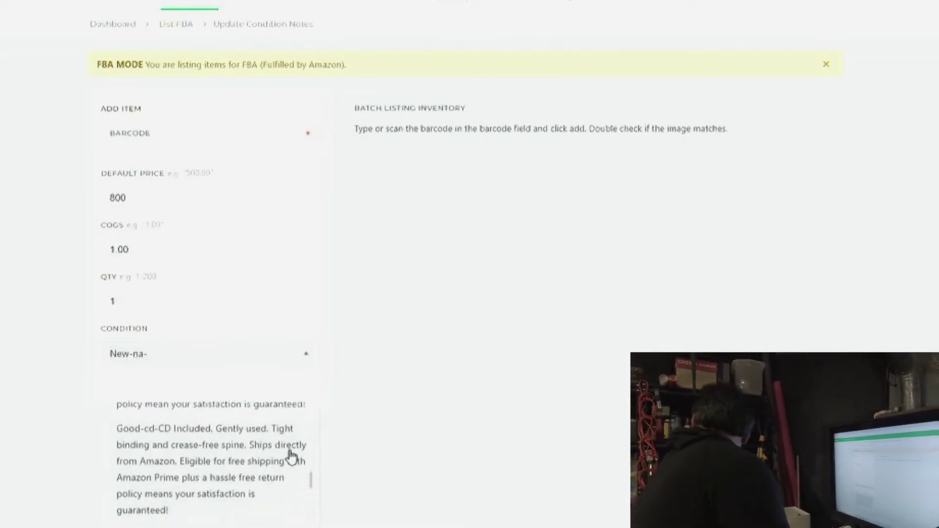
scroll(290, 455, down, 5)
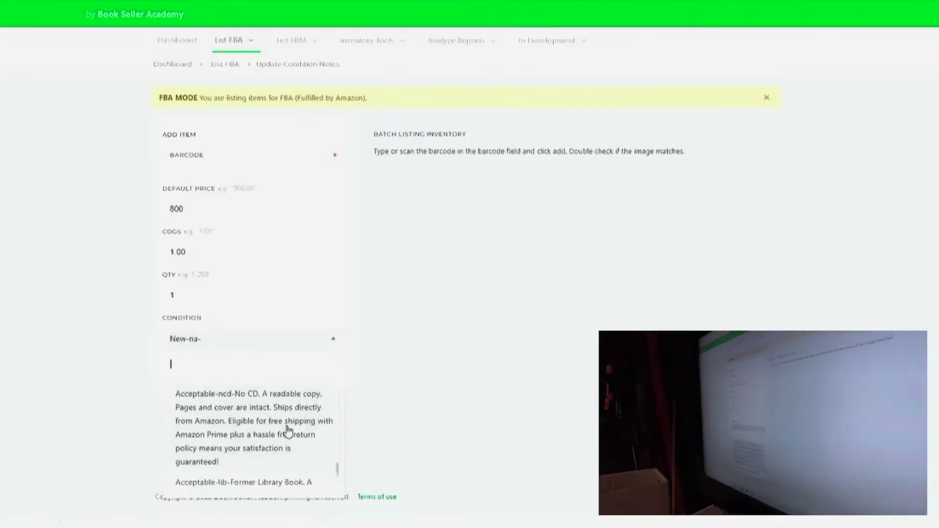
click(285, 421)
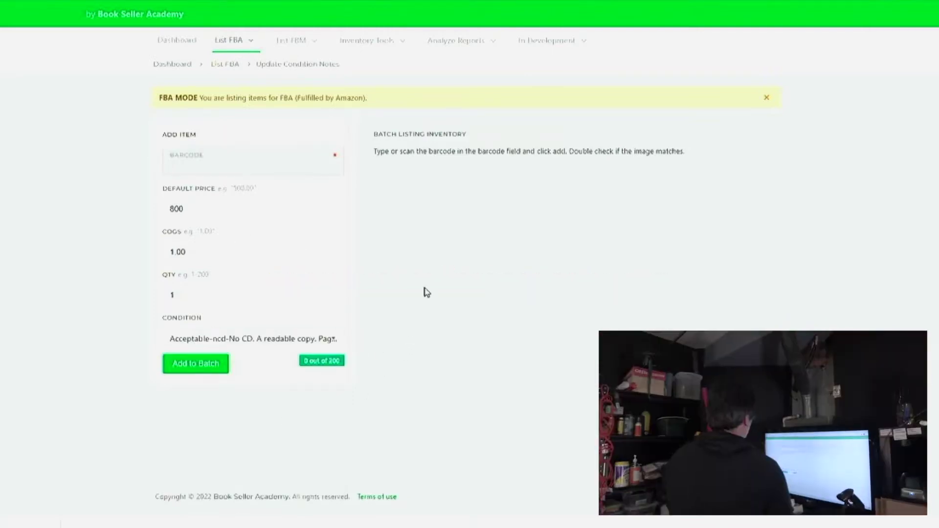
click(260, 169)
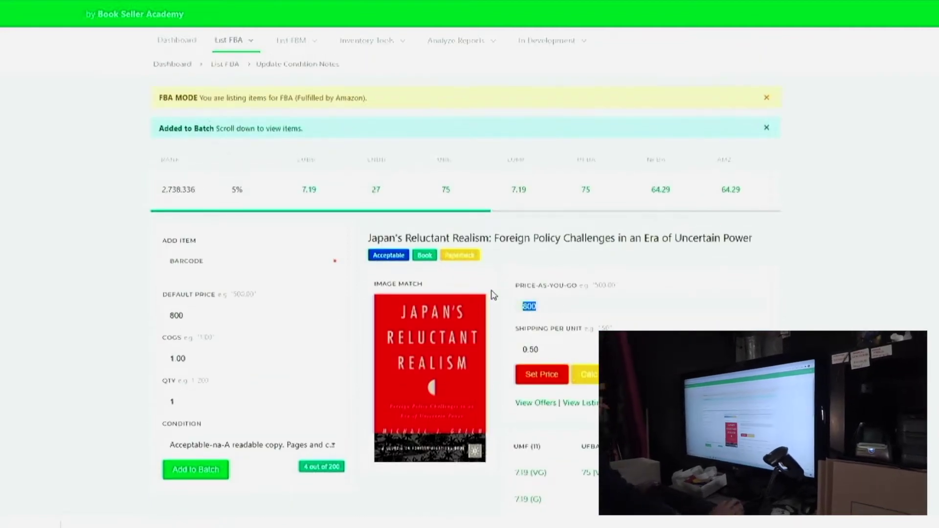
text(0)
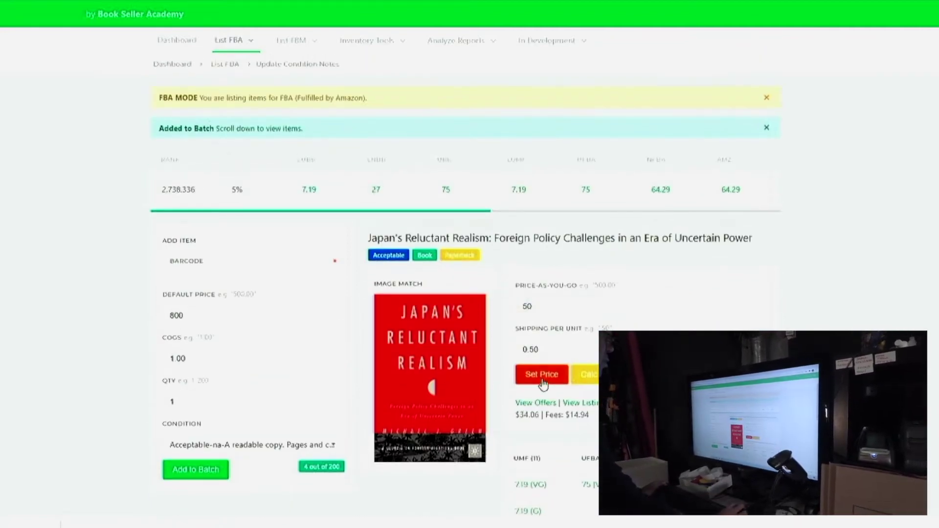
click(542, 375)
text(9780060969295)
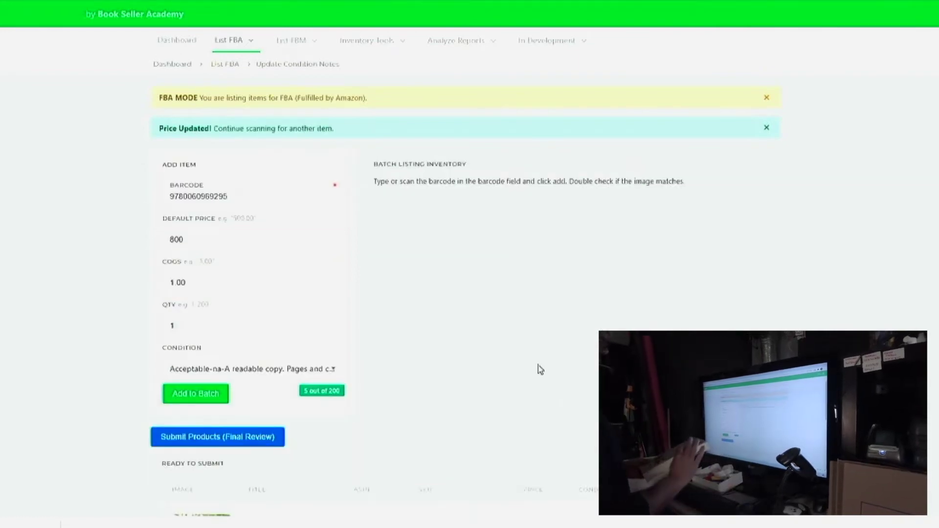
key(Return)
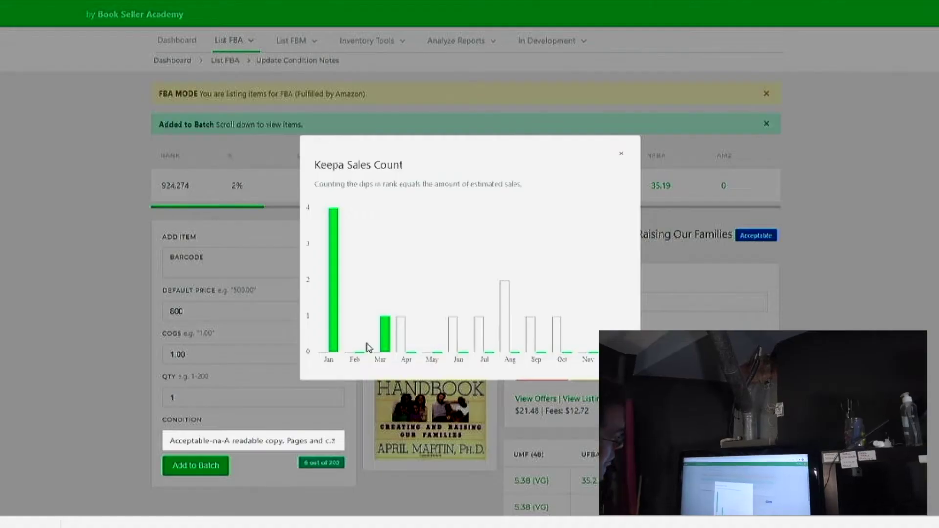
Save the 35.2 price for The Lesbian and Gay Parenting Handbook.
mouse_move(200, 282)
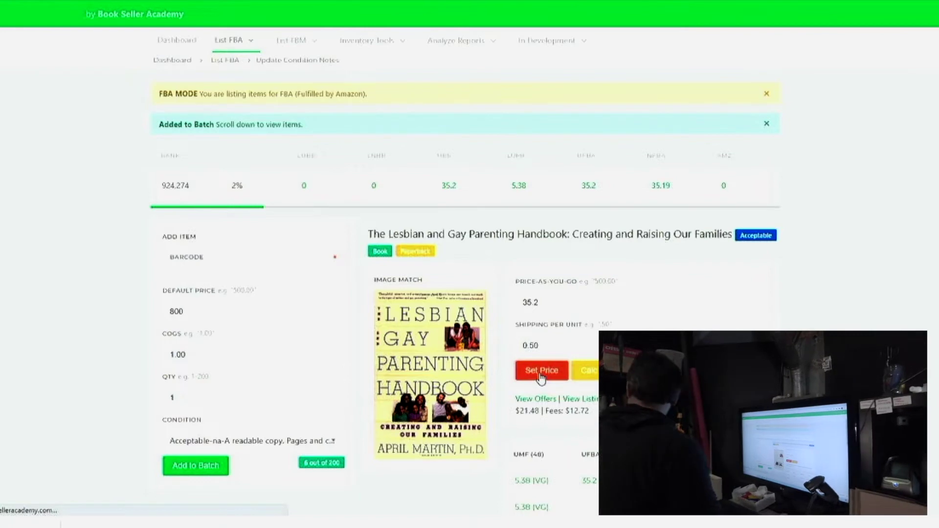
click(541, 371)
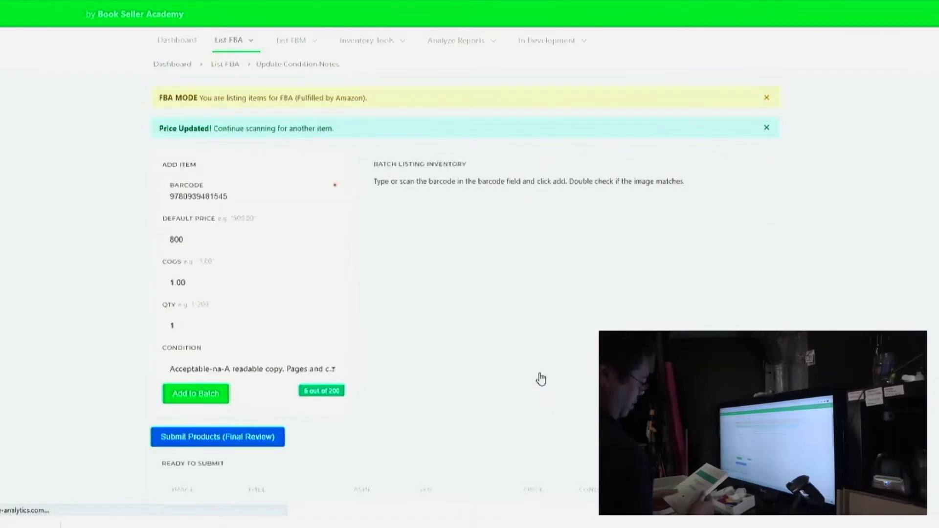
Add the next scanned books to the batch until it reaches 11 of 200 items.
key(Return)
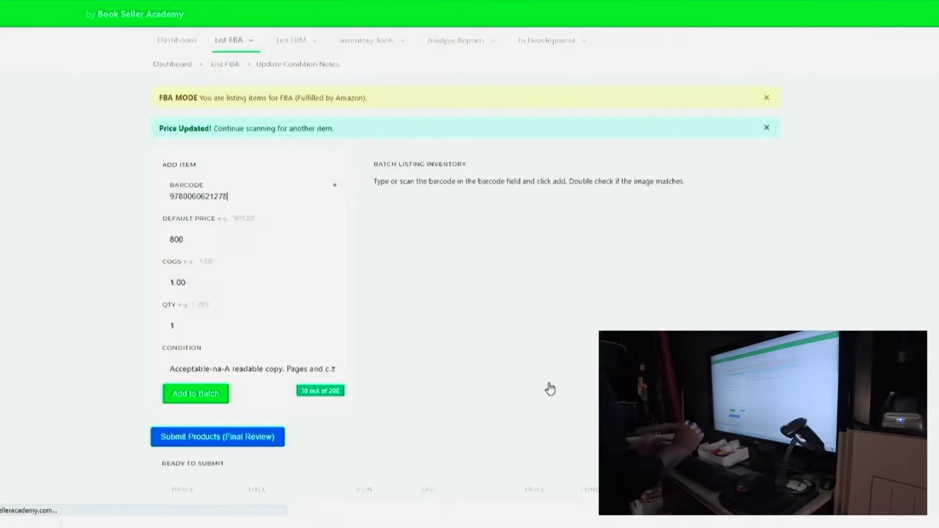
key(Return)
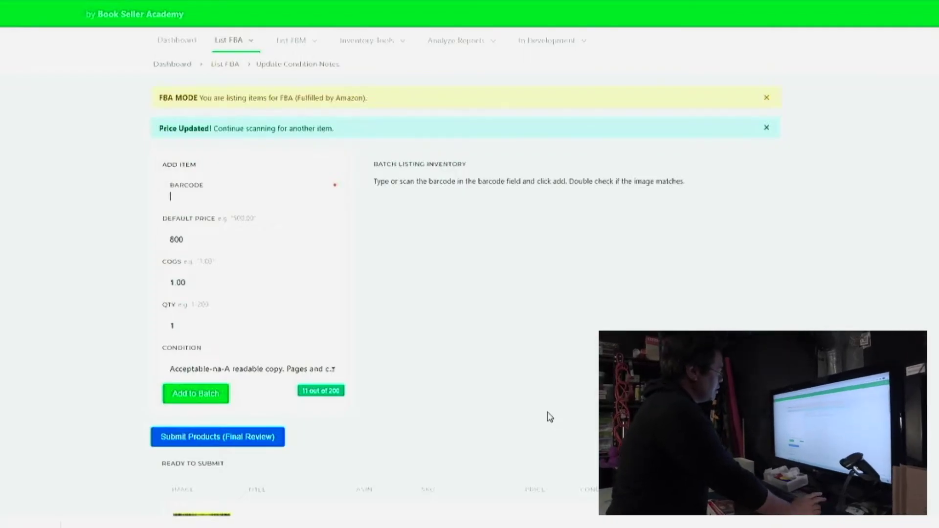
click(250, 369)
scroll(305, 337, down, 3)
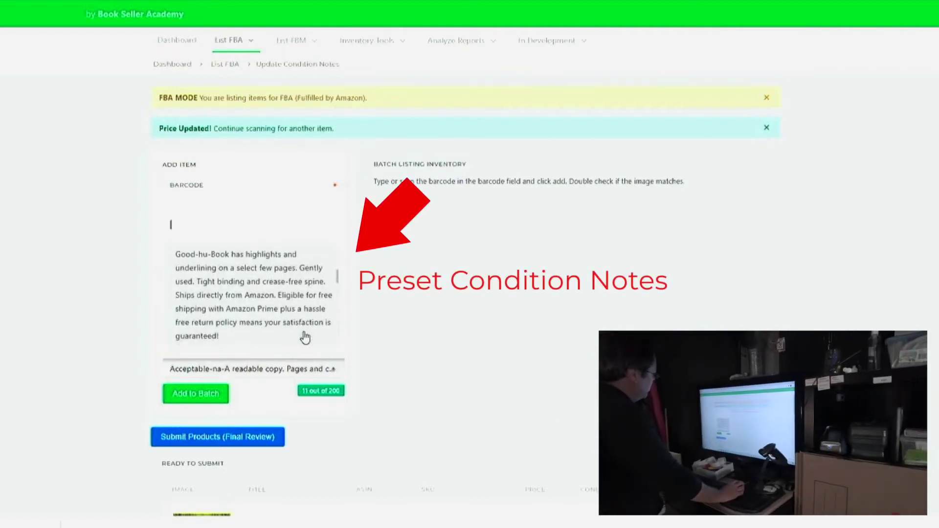
scroll(305, 338, down, 5)
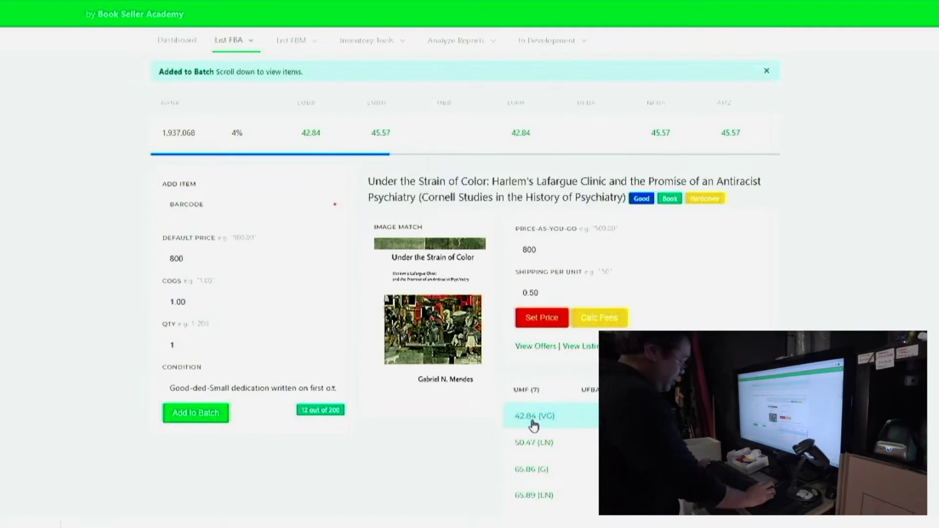
click(230, 102)
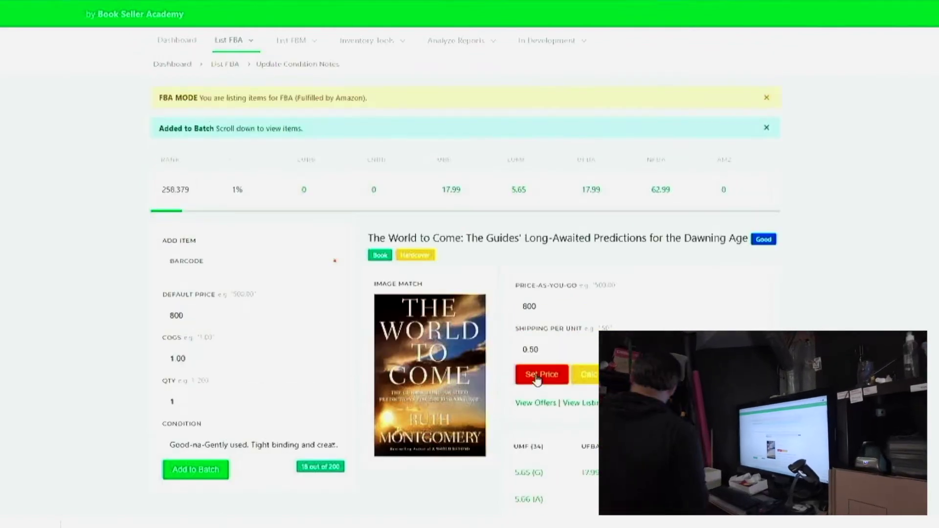
click(589, 472)
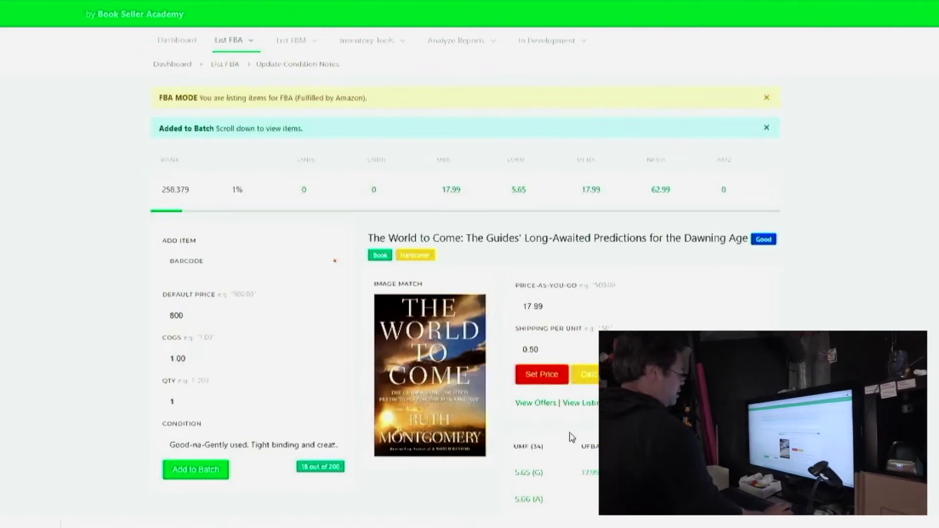
click(537, 374)
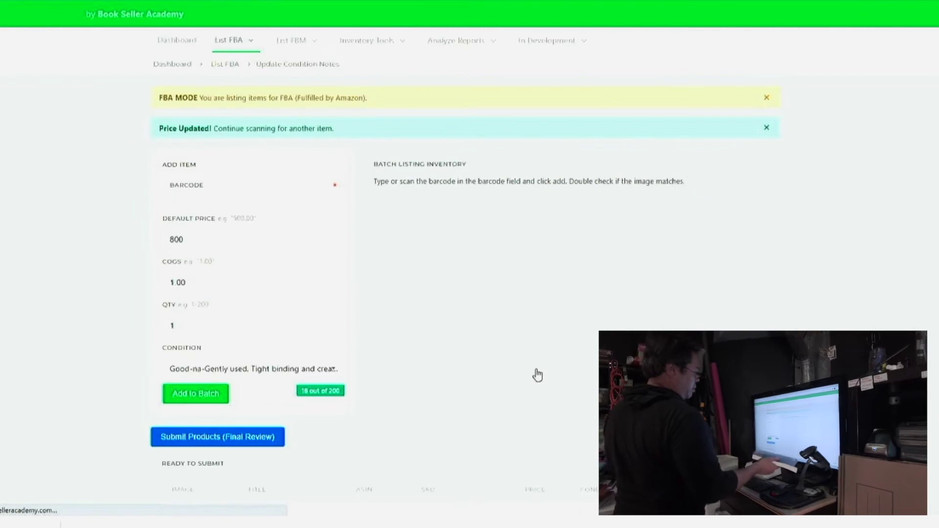
text(9780520243699)
key(Return)
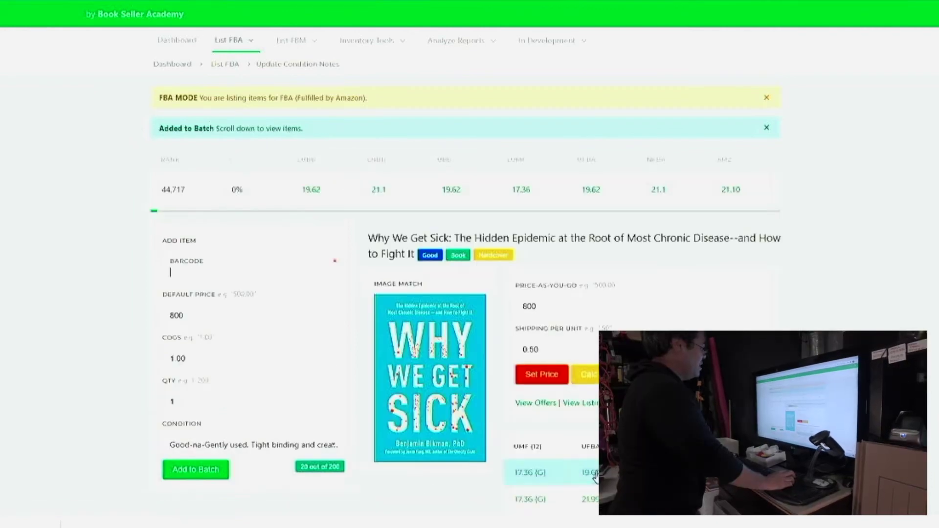
click(544, 374)
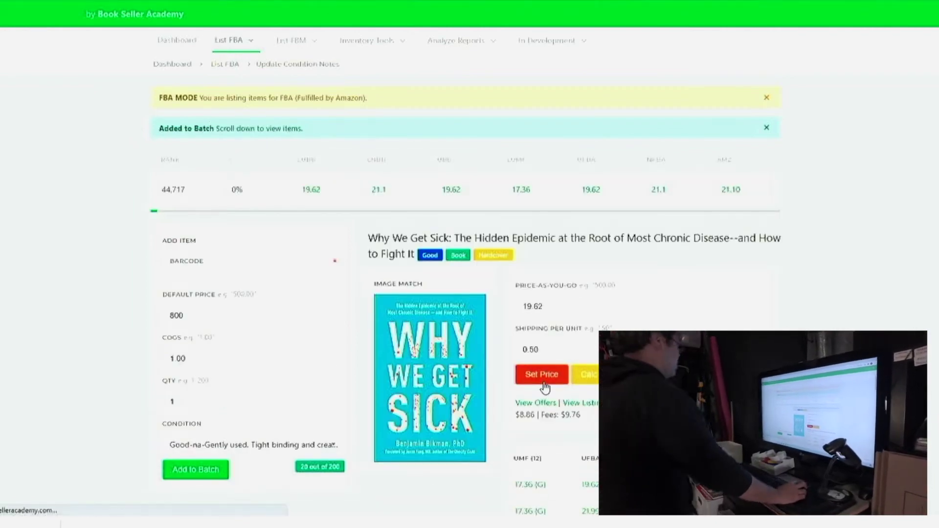
text(9780825445378)
scroll(570, 402, down, 3)
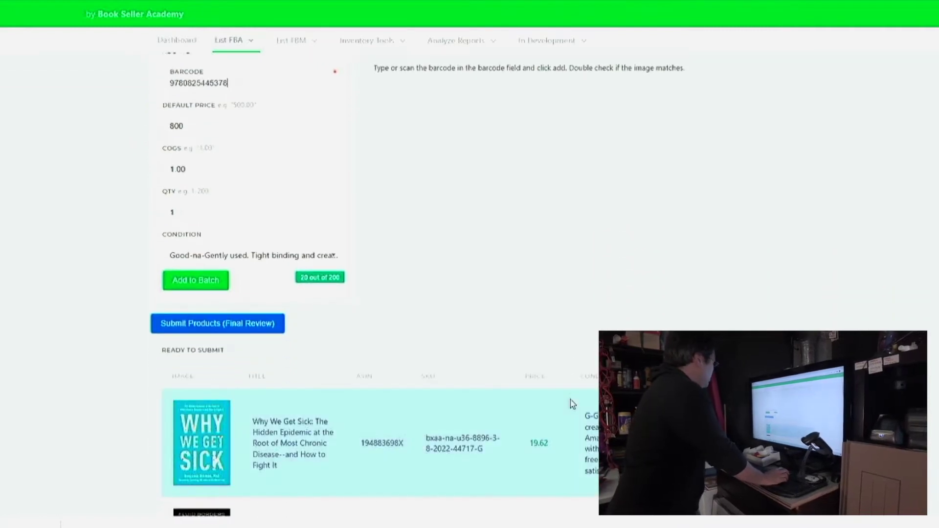
key(Return)
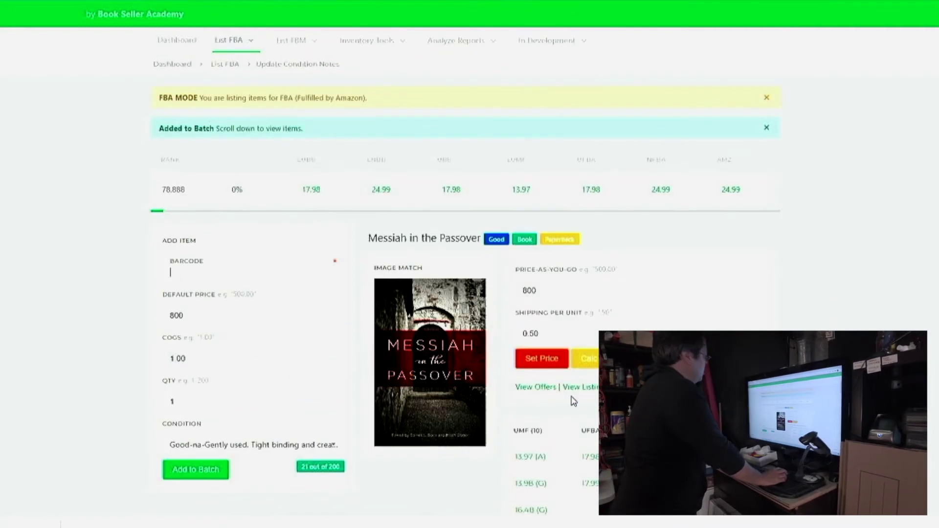
click(596, 457)
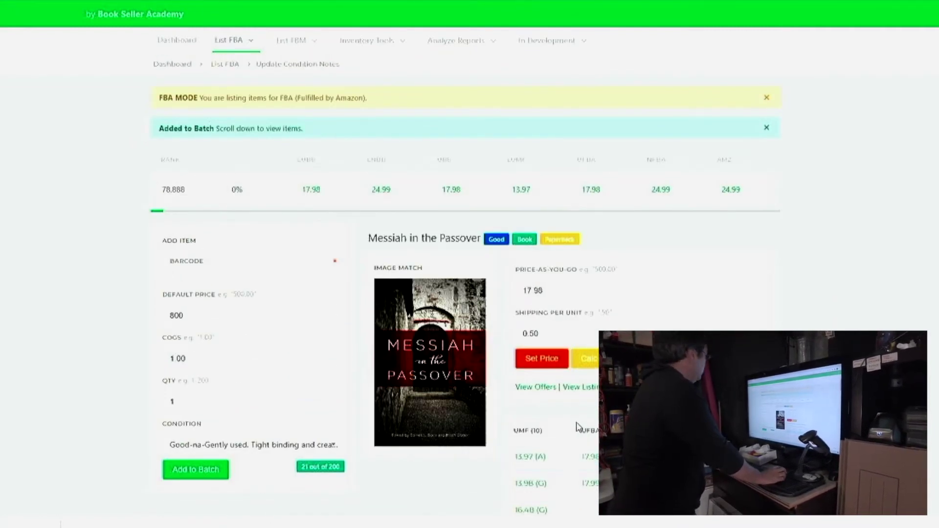
click(527, 361)
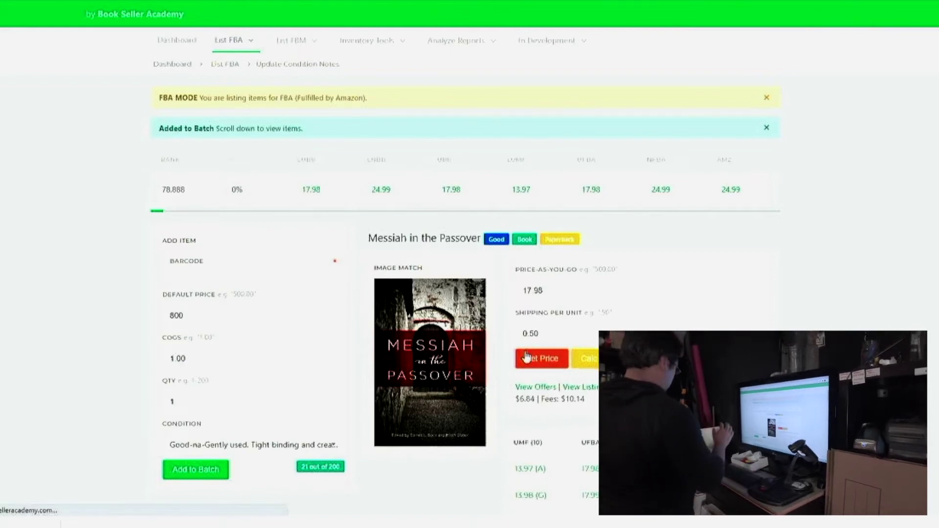
text(9781608685561)
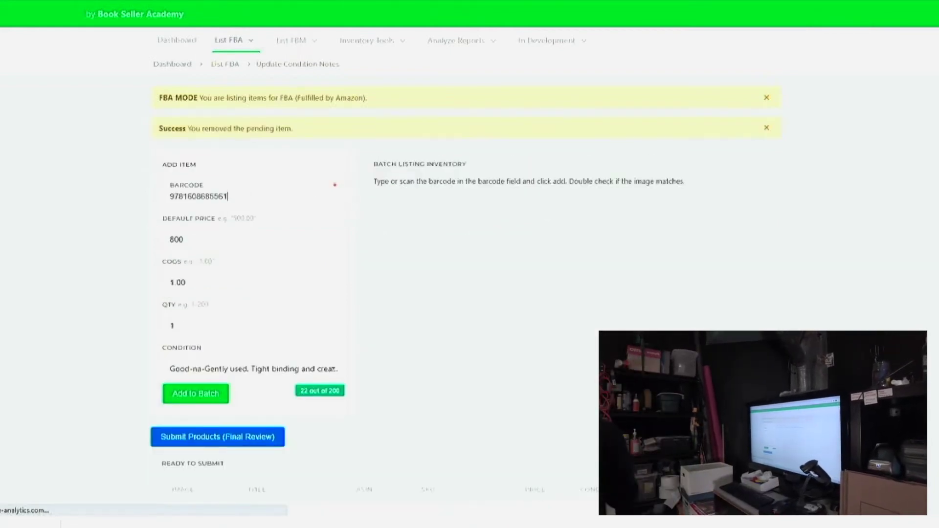
key(Return)
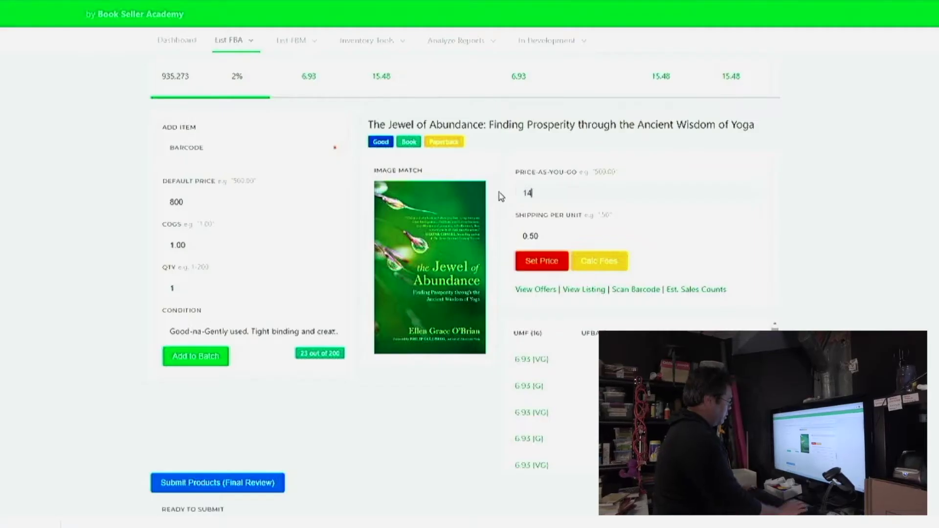
click(424, 183)
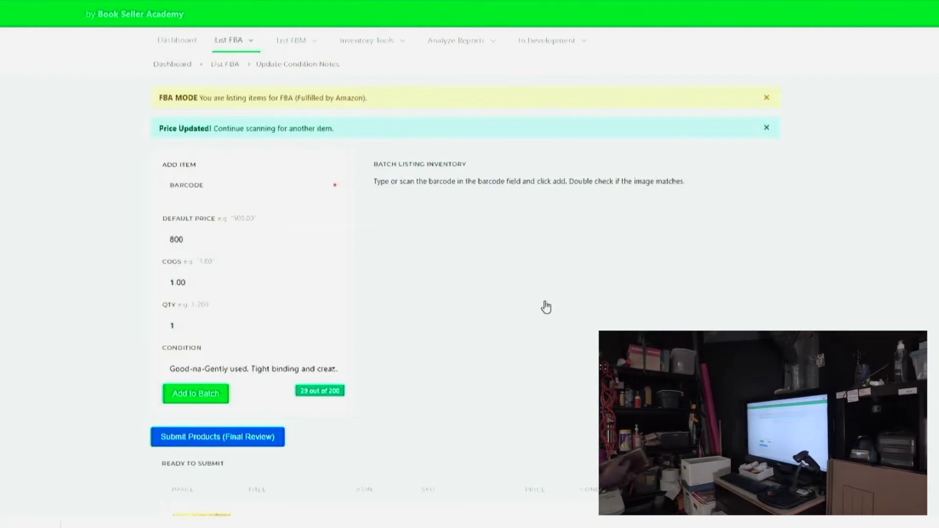
Switch the condition note to Very Good.
click(258, 370)
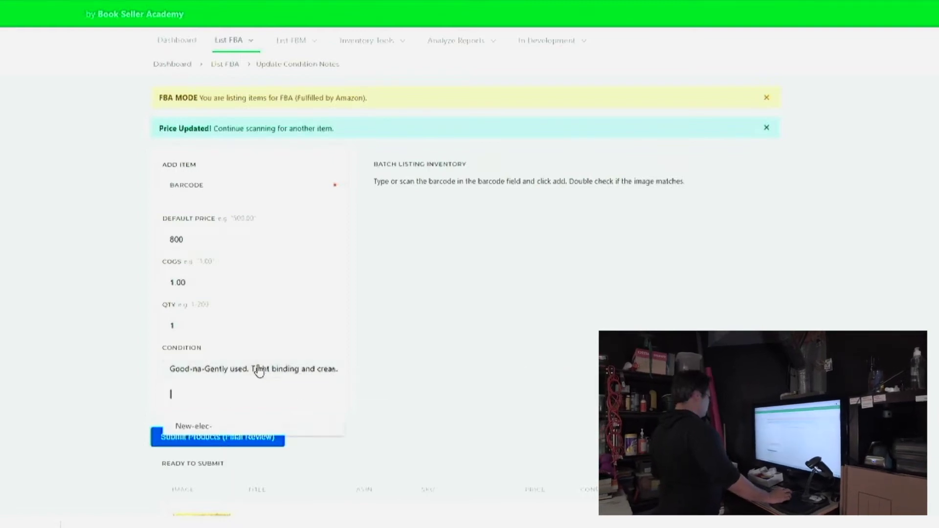
click(265, 325)
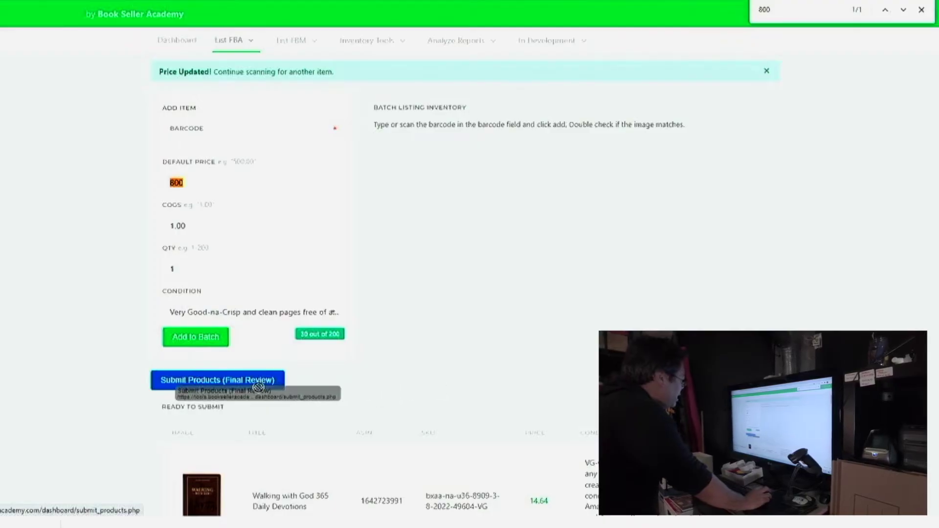
Open the batch's final review and its summary report showing $536.35 total sales.
drag(370, 405, 289, 389)
click(260, 390)
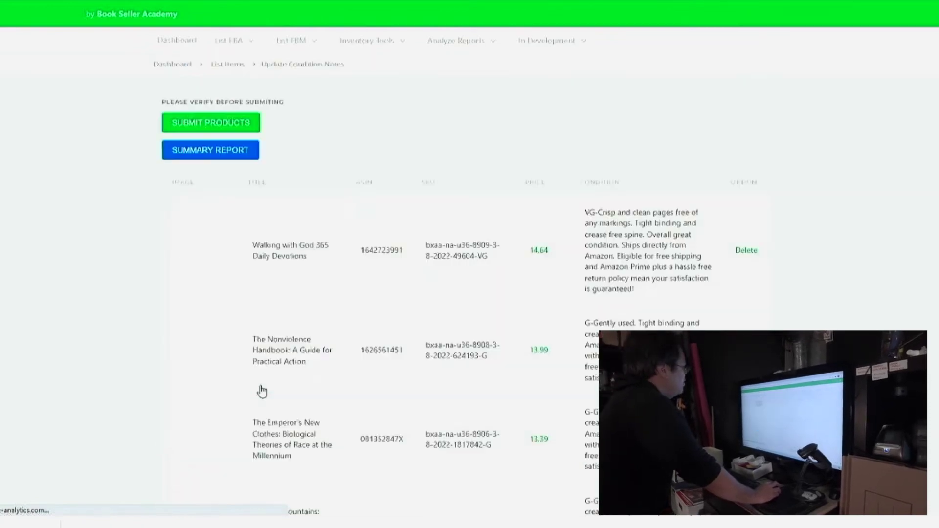
key(ctrl+f)
scroll(275, 387, down, 2)
scroll(275, 387, up, 1)
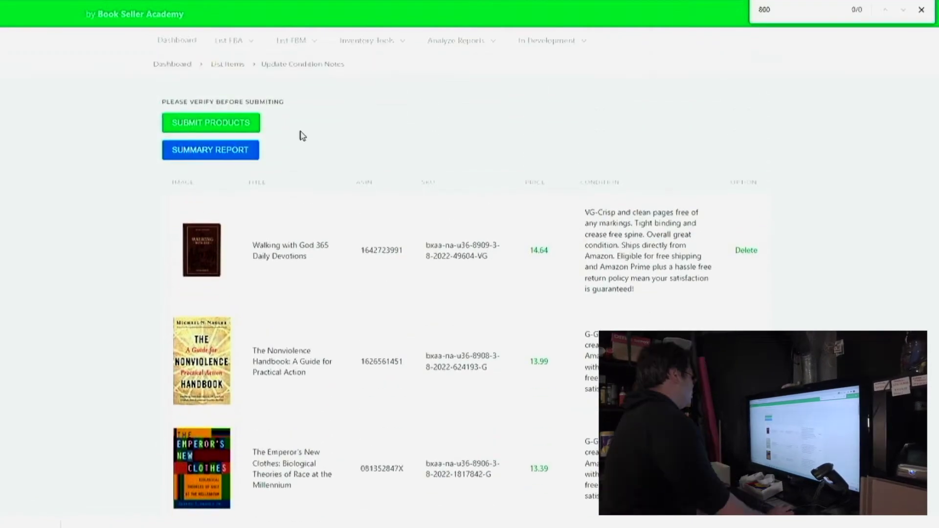
click(236, 153)
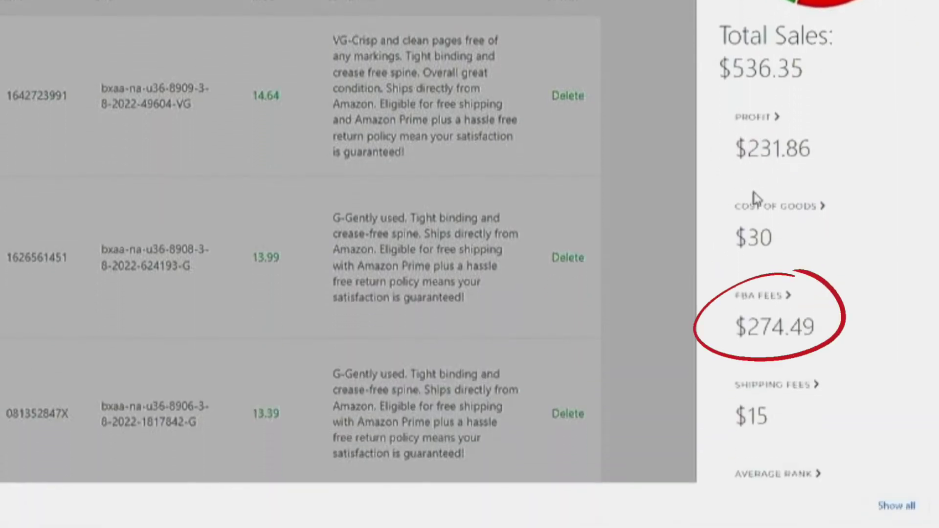
Check the summary's FBA and shipping fees, then submit the 30-book batch.
scroll(753, 303, down, 2)
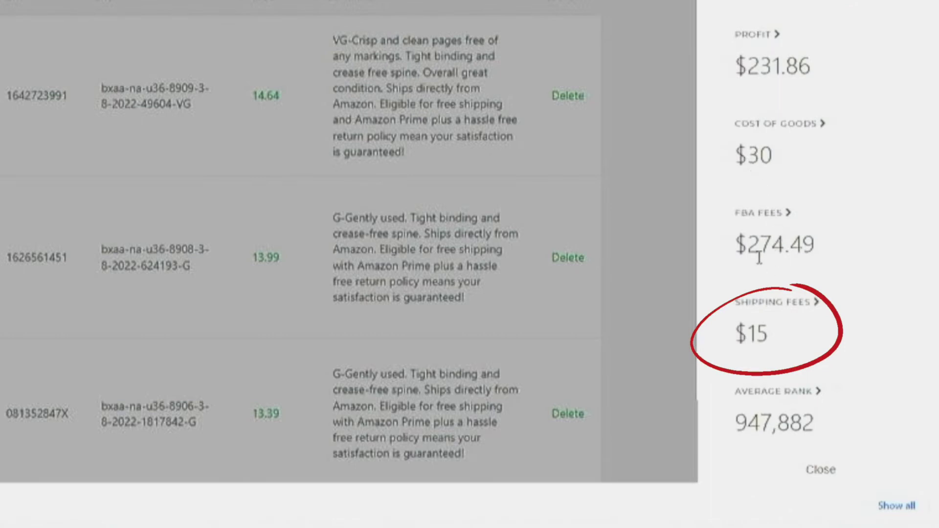
scroll(773, 269, down, 1)
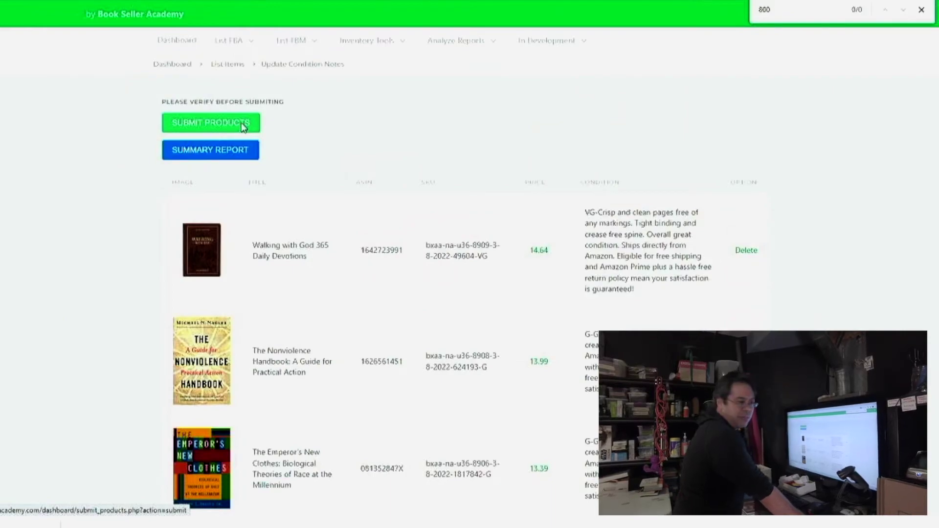
click(243, 126)
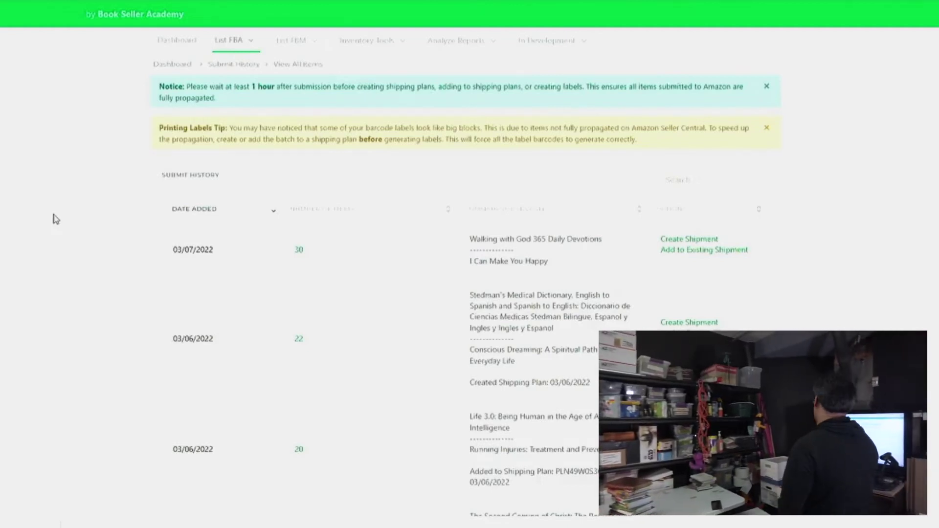
Create a shipment from the 03/07/2022 batch in Submit History.
click(238, 49)
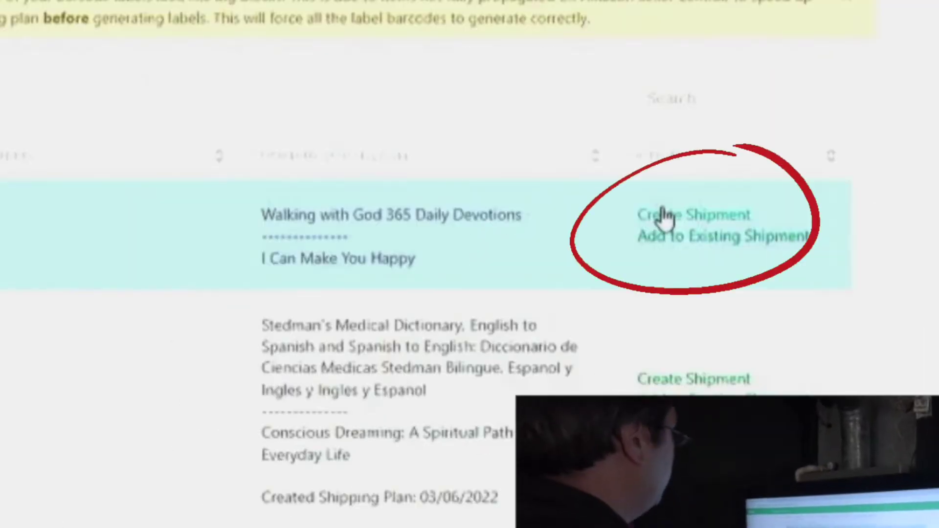
click(673, 241)
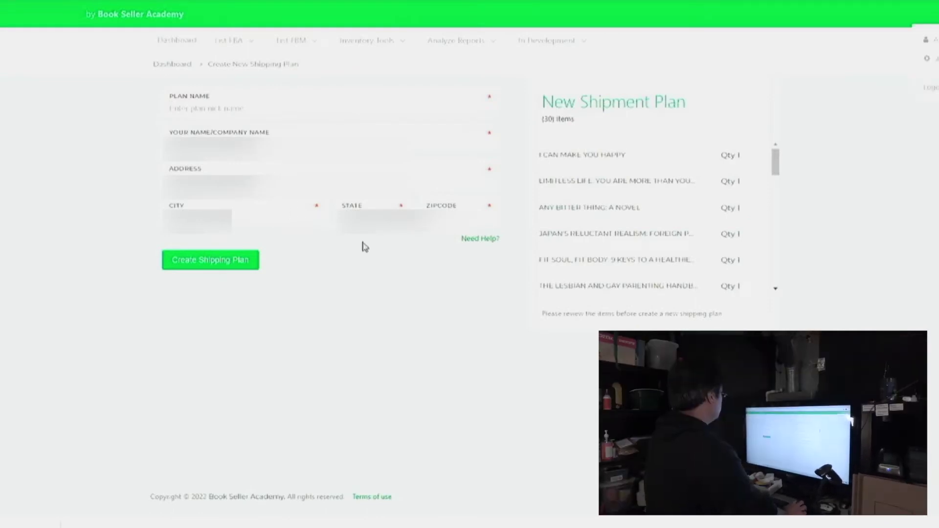
Name the shipping plan 'Youtube Demo' and create it.
click(301, 105)
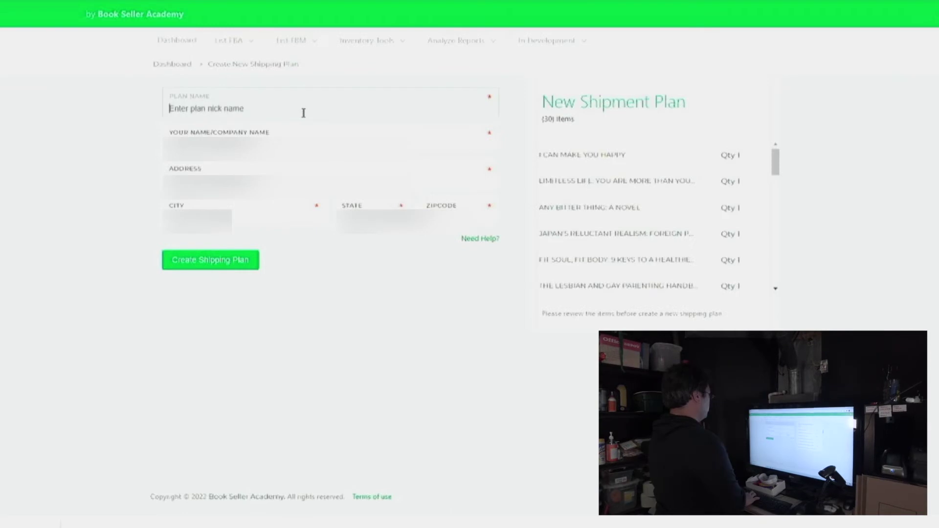
text(Youtube)
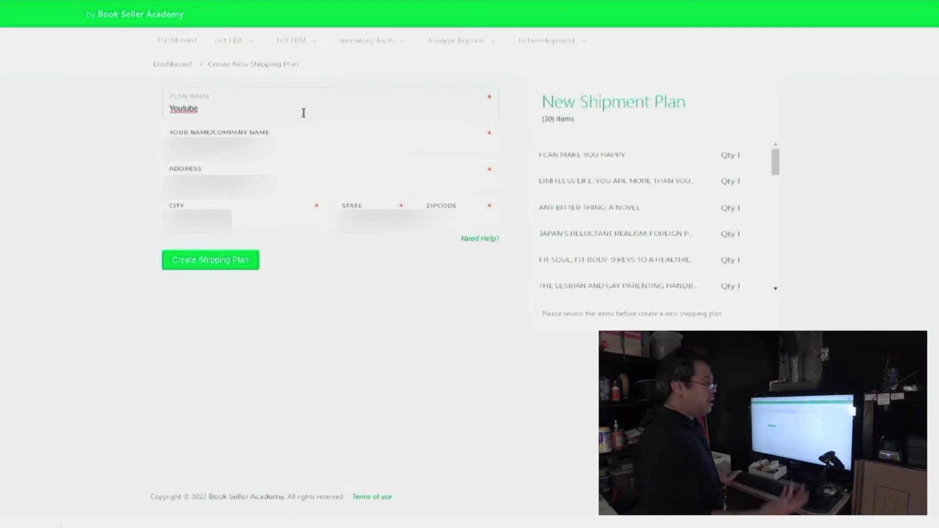
text(Demo)
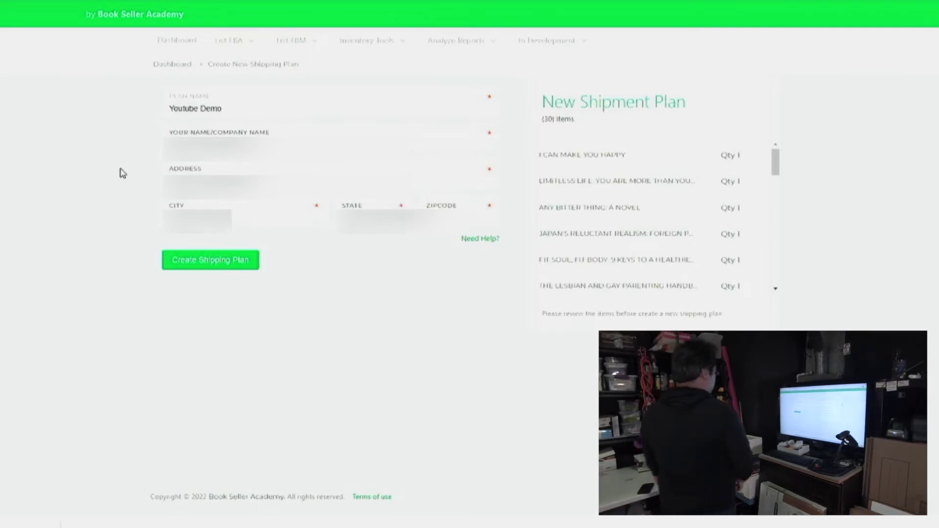
click(226, 265)
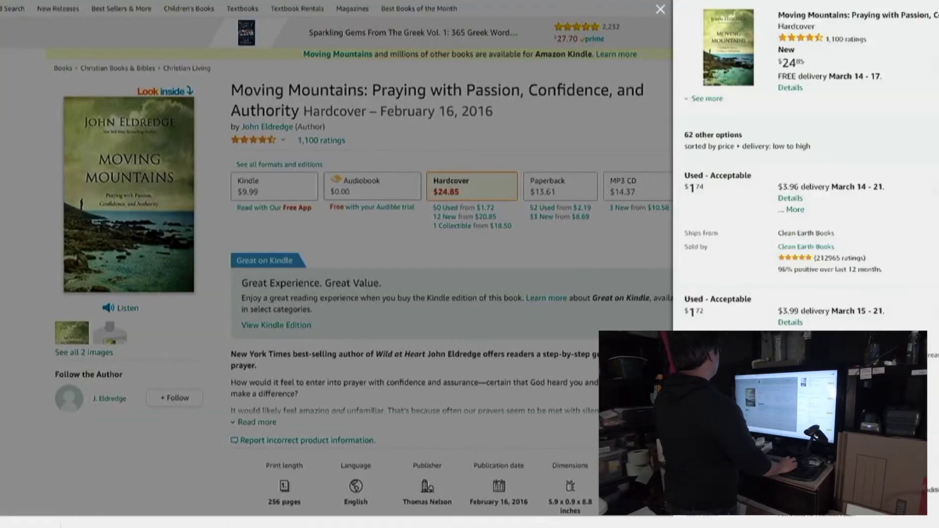
Pin Manage FBA Shipments from the Inventory menu to the Seller Central favourites bar.
text(a)
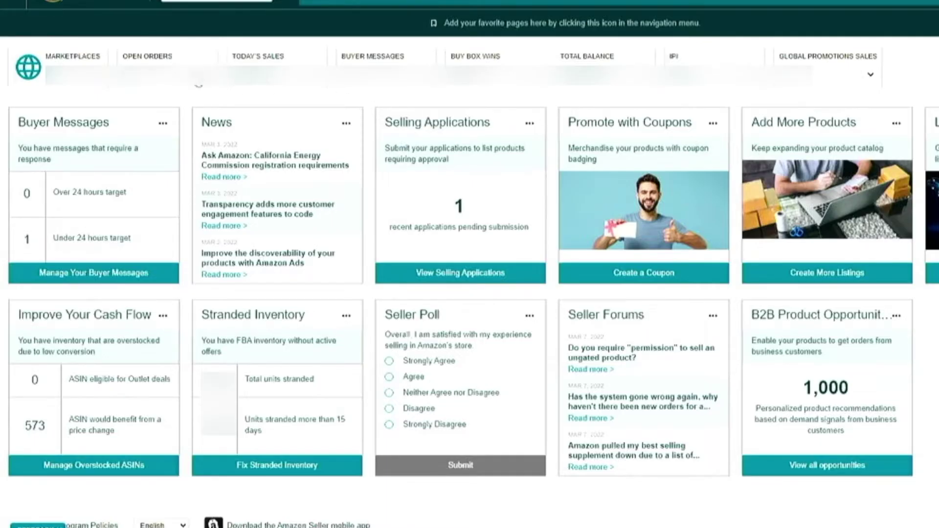
click(19, 2)
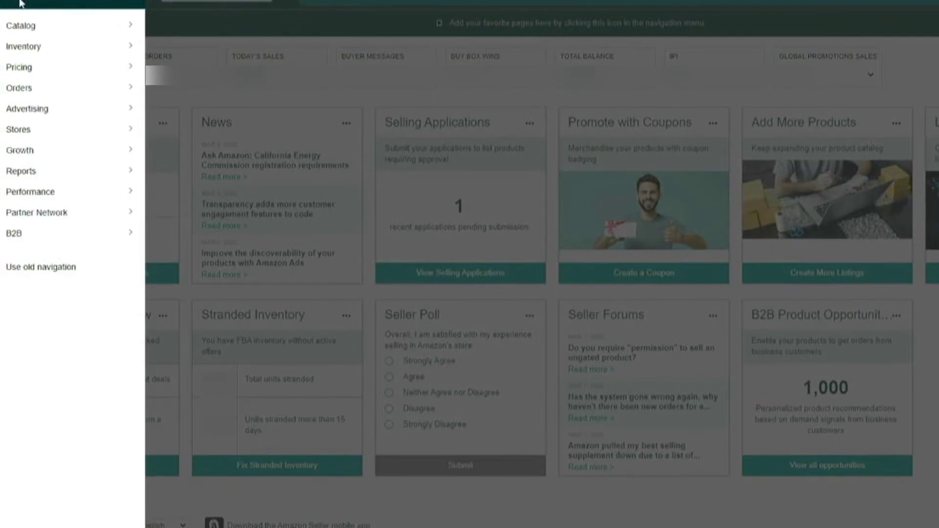
mouse_move(35, 48)
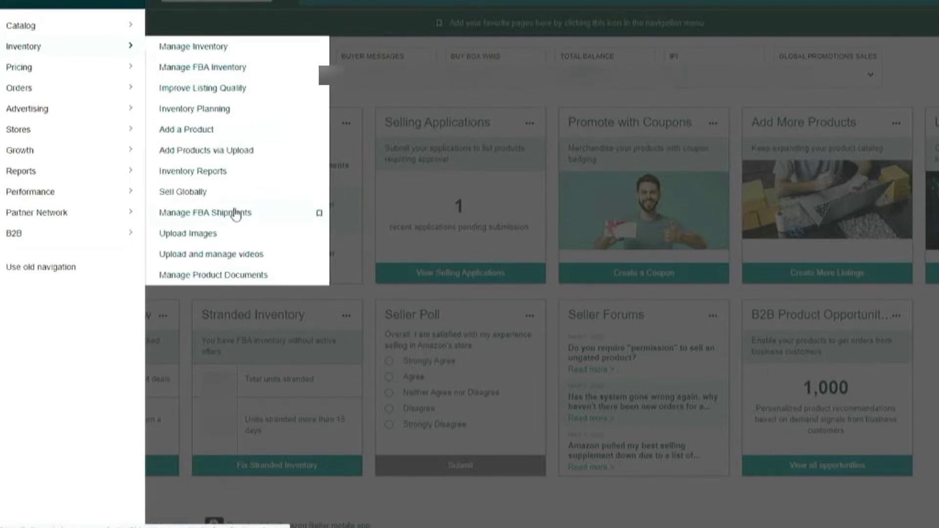
click(319, 214)
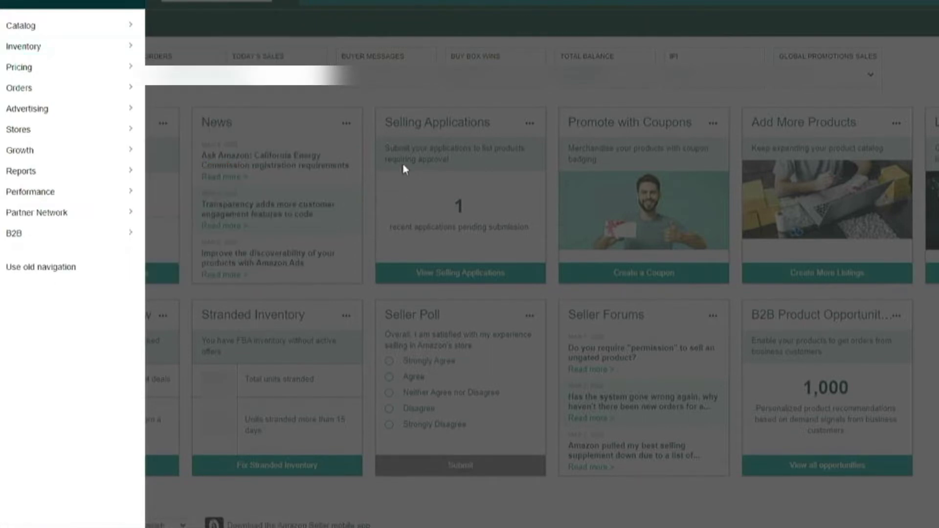
click(366, 103)
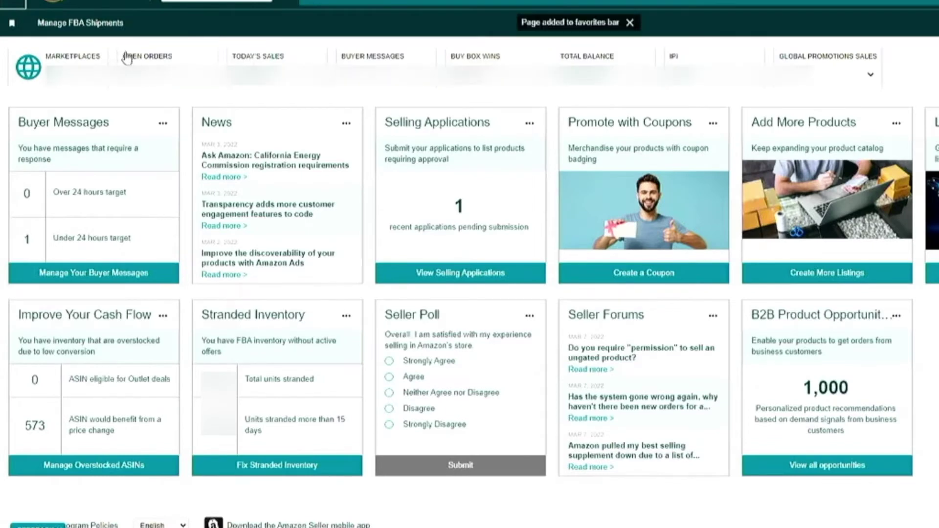
Open Manage FBA Shipments and check the Youtube Demo plan with 30 units.
click(109, 25)
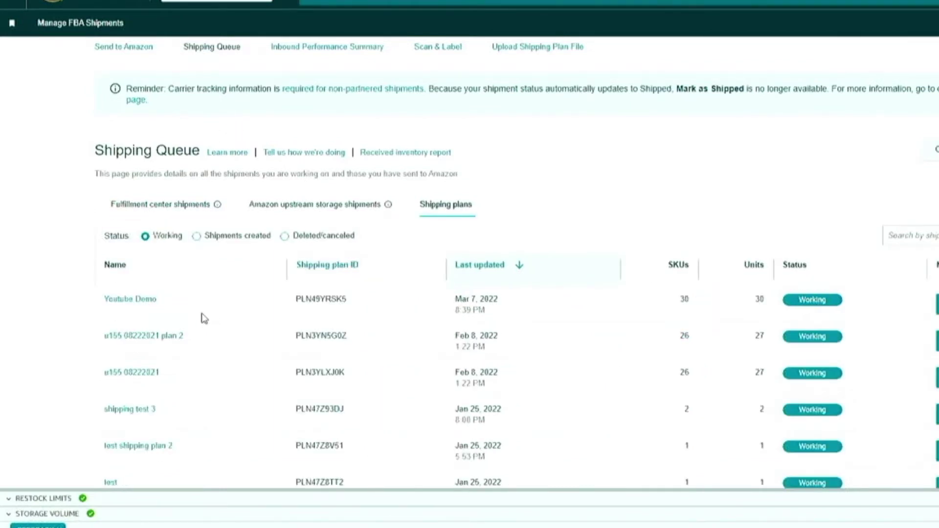
double_click(312, 299)
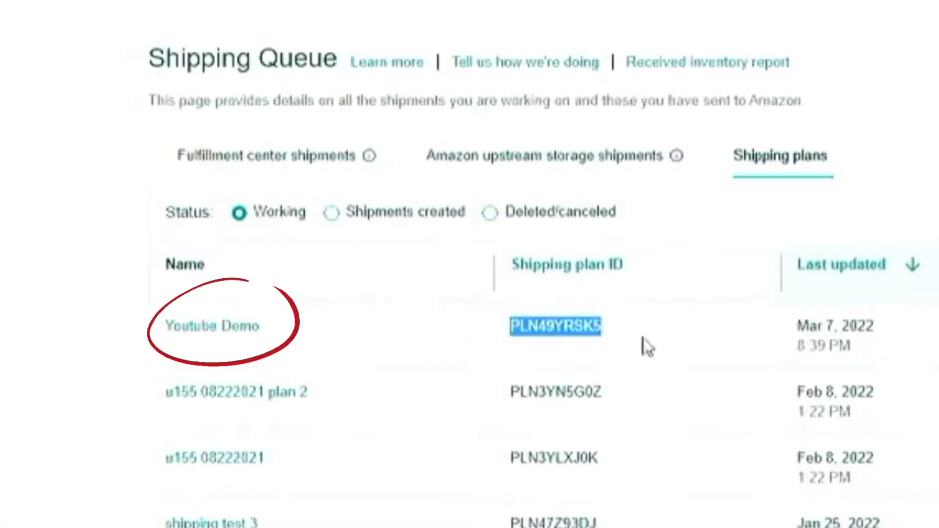
click(859, 363)
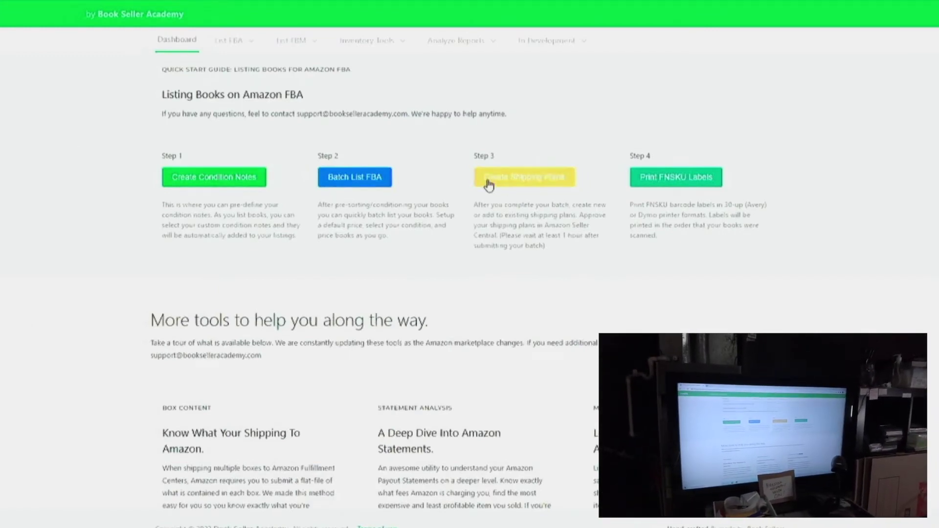
Generate the Dymo label PDF for the 03/07/2022 batch of 30 books.
drag(661, 182, 334, 223)
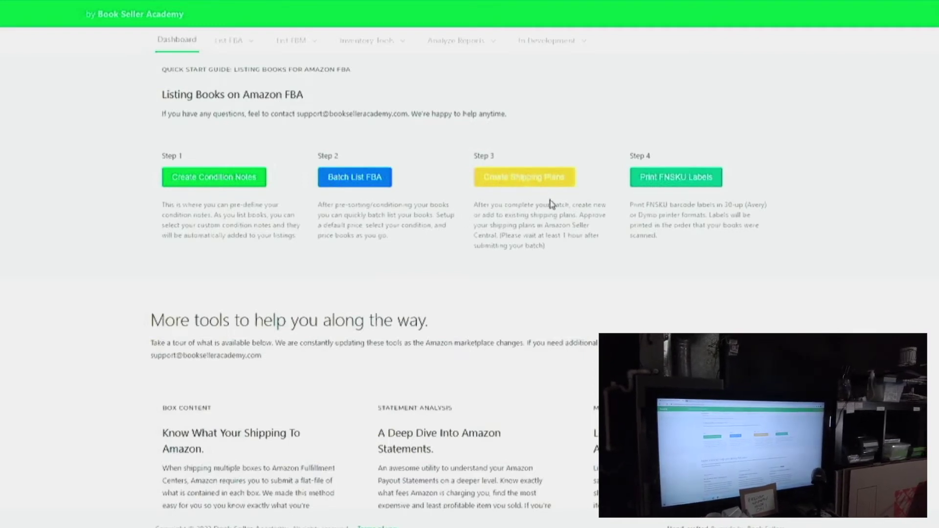
click(671, 185)
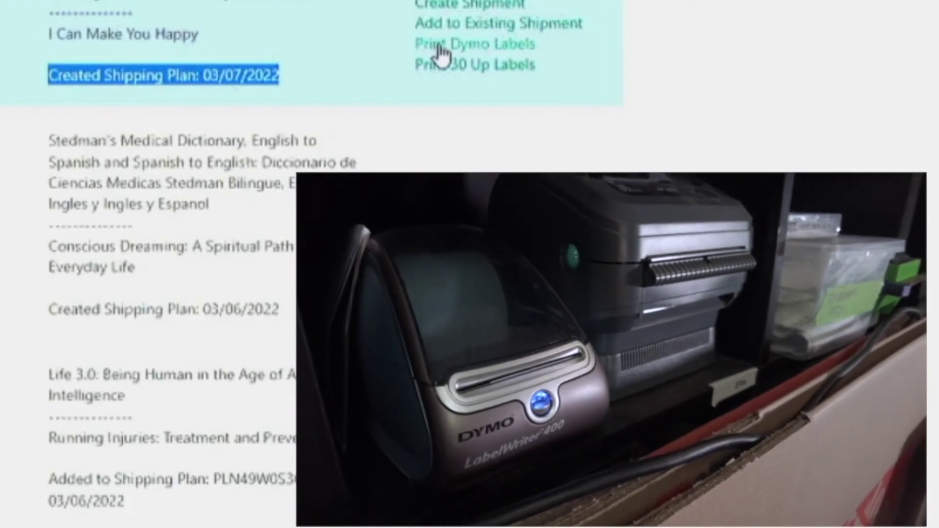
click(604, 93)
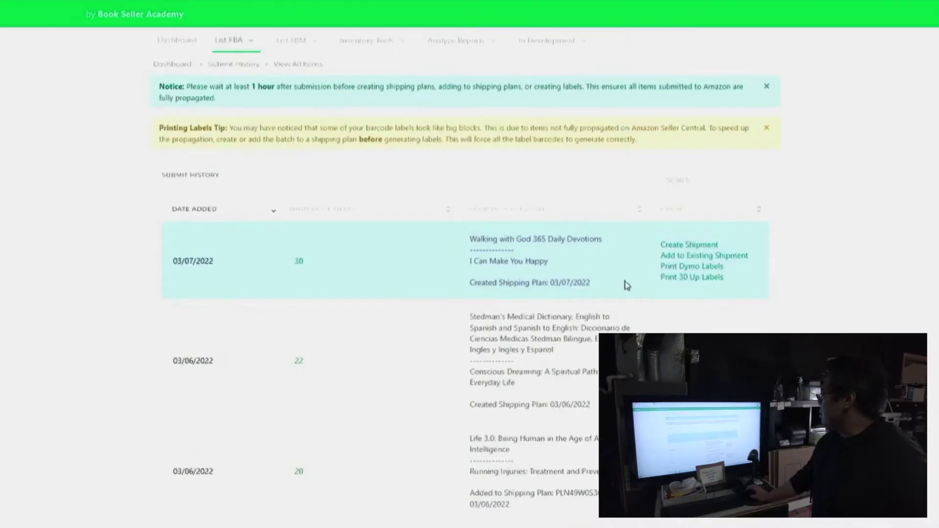
click(669, 268)
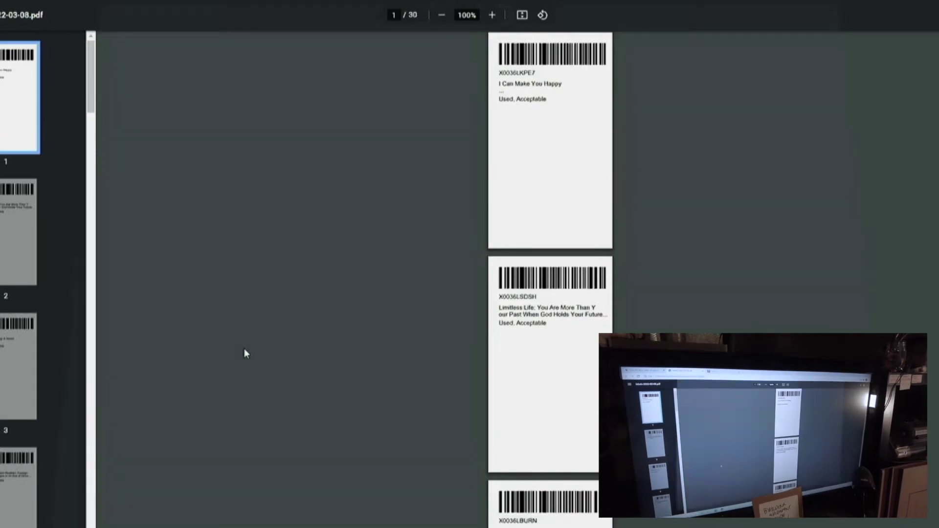
Set printing of the label PDF to the DYMO LabelWriter 400 on 30256 Shipping paper.
key(ctrl+p)
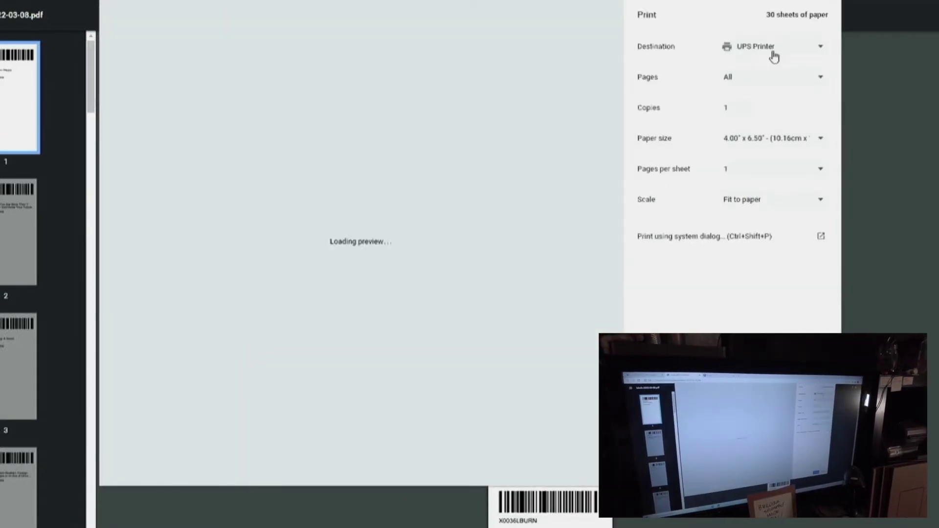
click(773, 48)
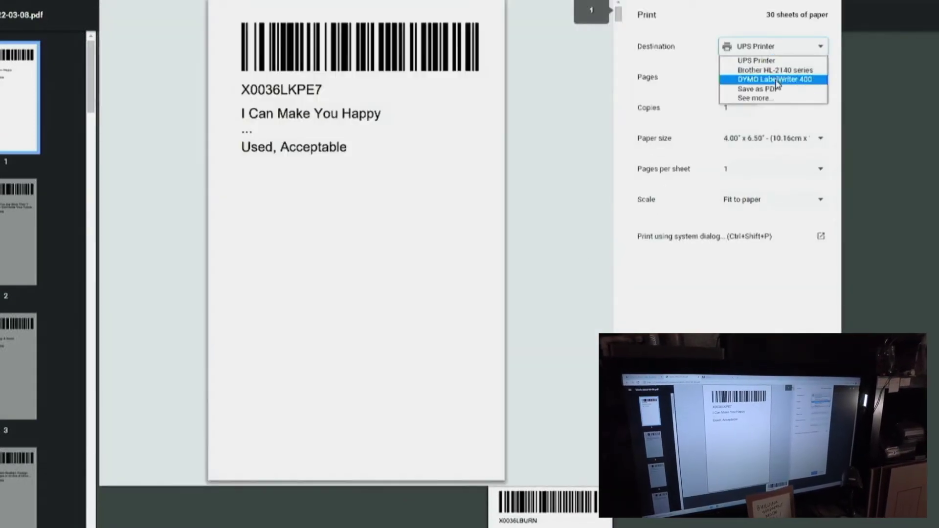
click(777, 79)
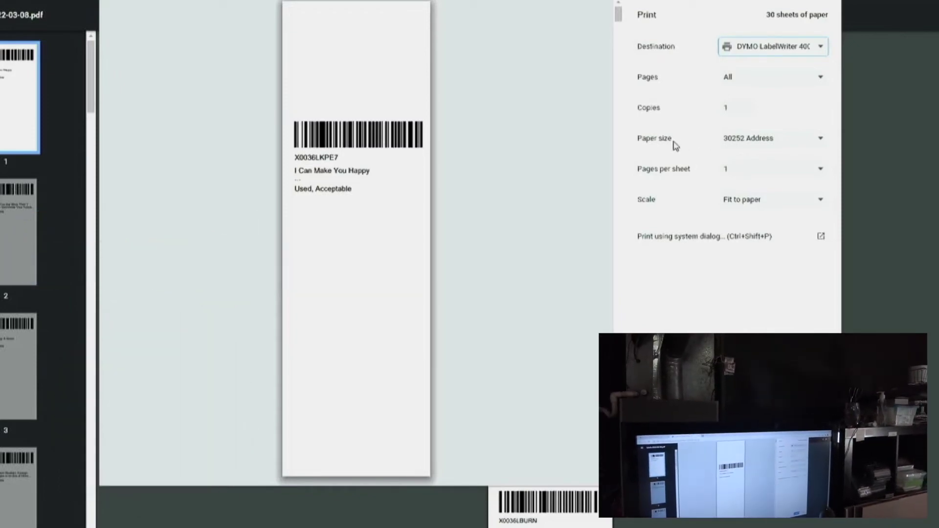
click(731, 139)
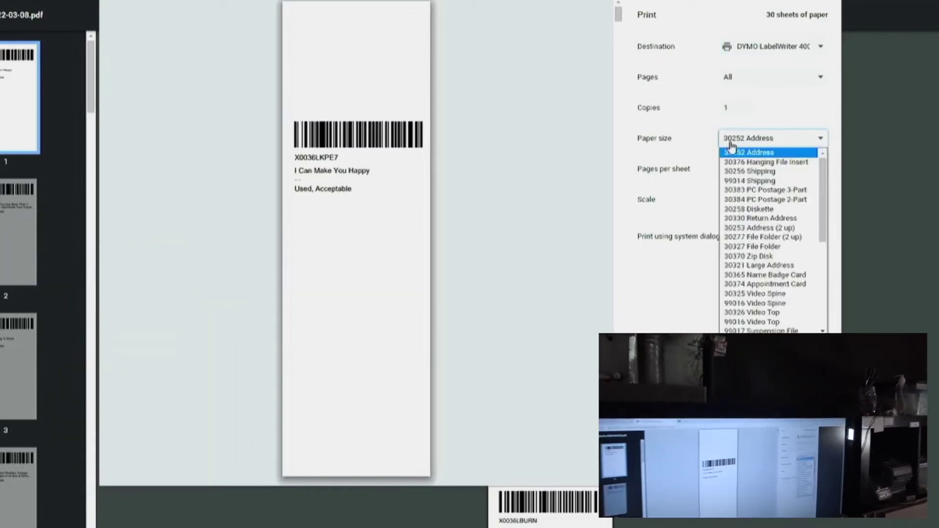
click(744, 174)
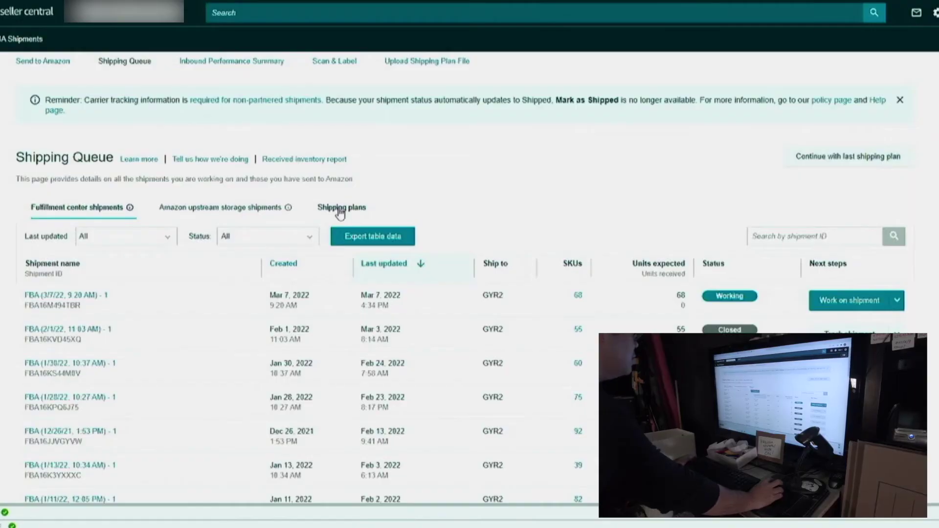
Resume work on the 30-book Youtube Demo shipping plan in Seller Central.
click(339, 212)
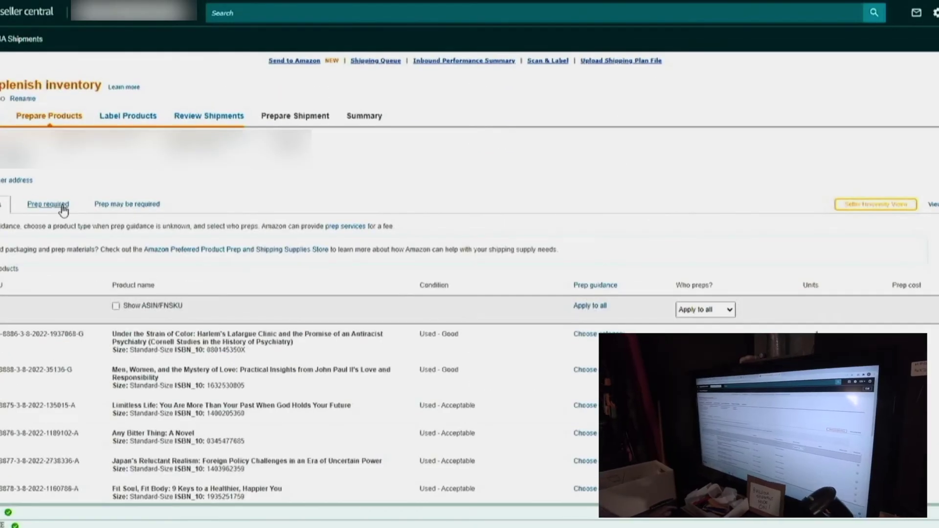
Pass Prepare Products and Label Products to review and approve the shipment to GYR2, Goodyear, AZ.
click(61, 205)
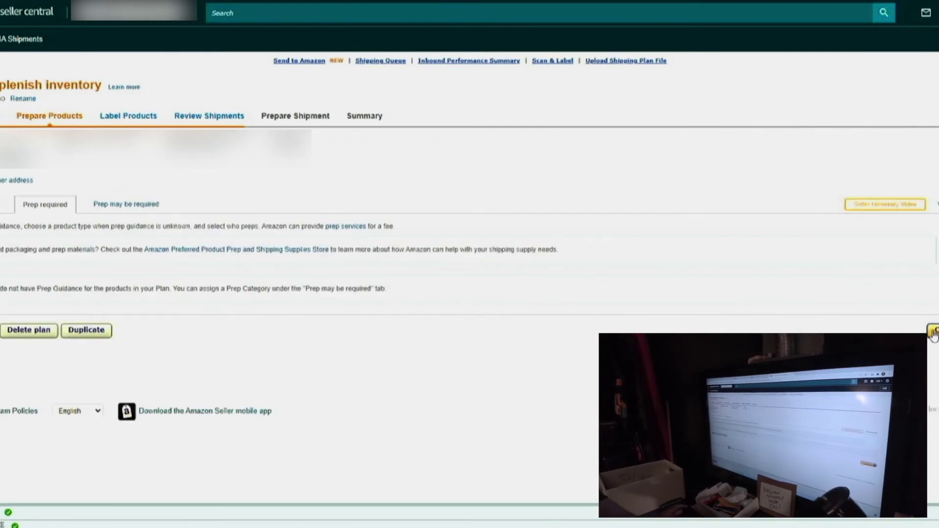
click(933, 331)
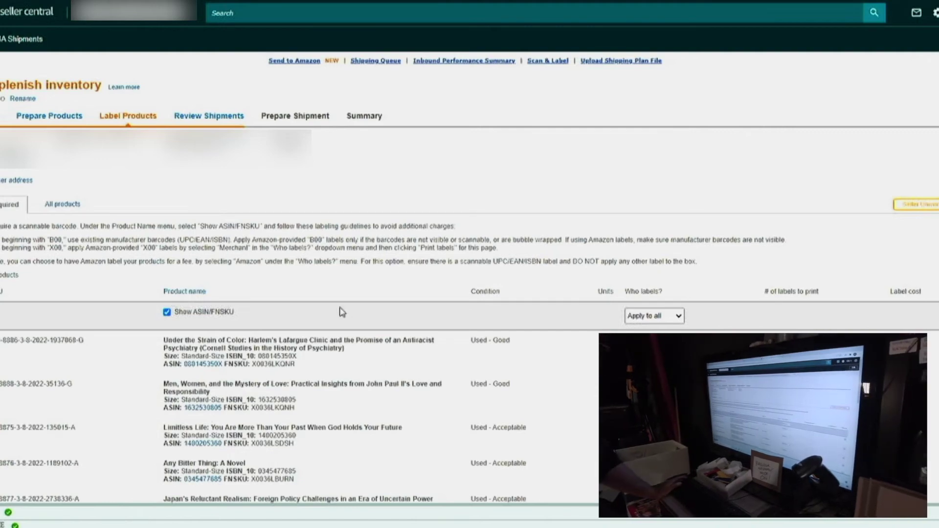
scroll(436, 321, down, 15)
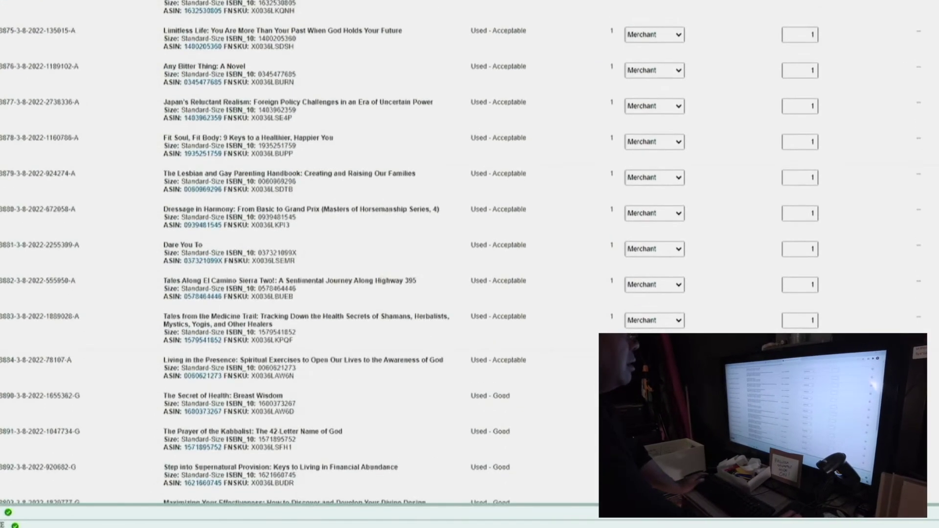
scroll(437, 321, down, 8)
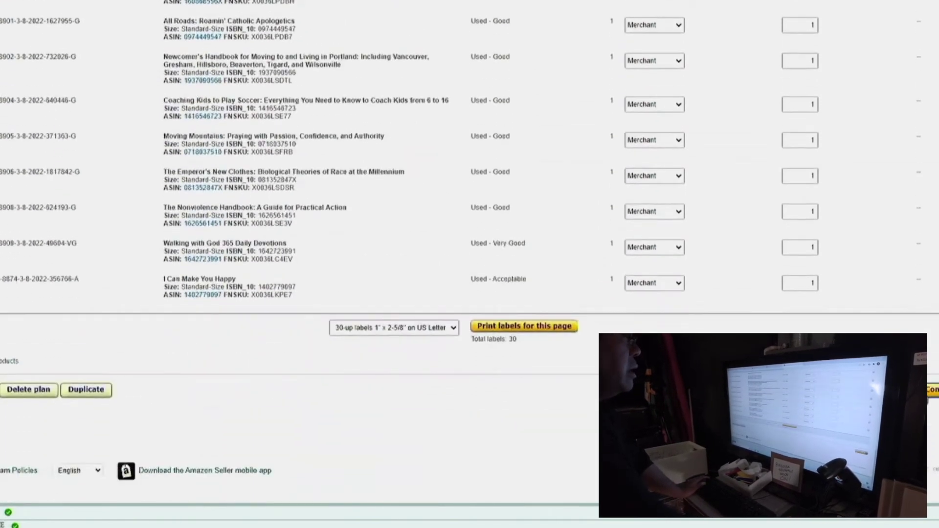
click(933, 328)
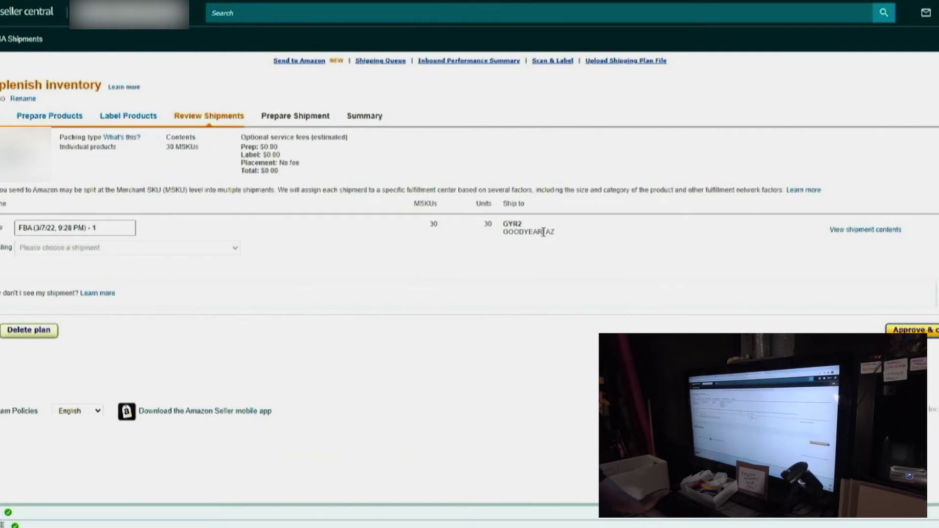
click(894, 330)
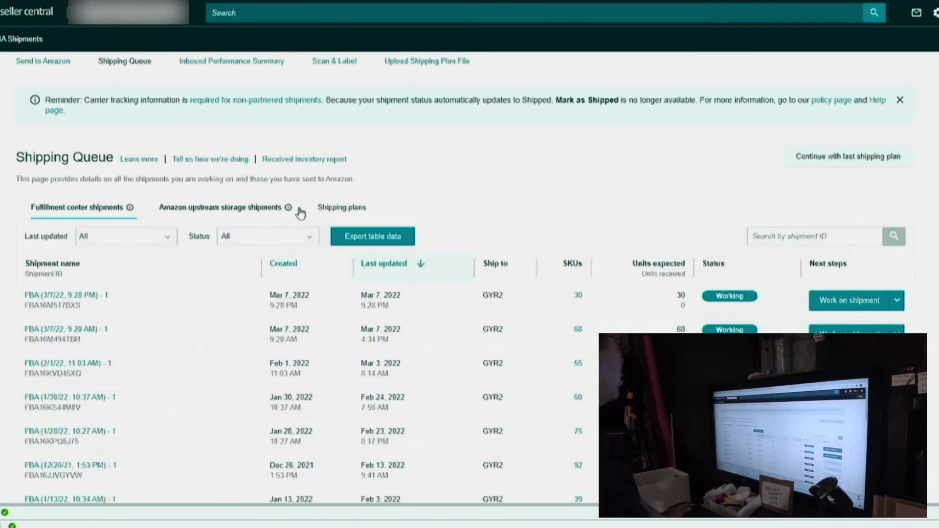
Open the newest 30-unit shipment from Fulfillment center shipments for preparation.
mouse_move(338, 212)
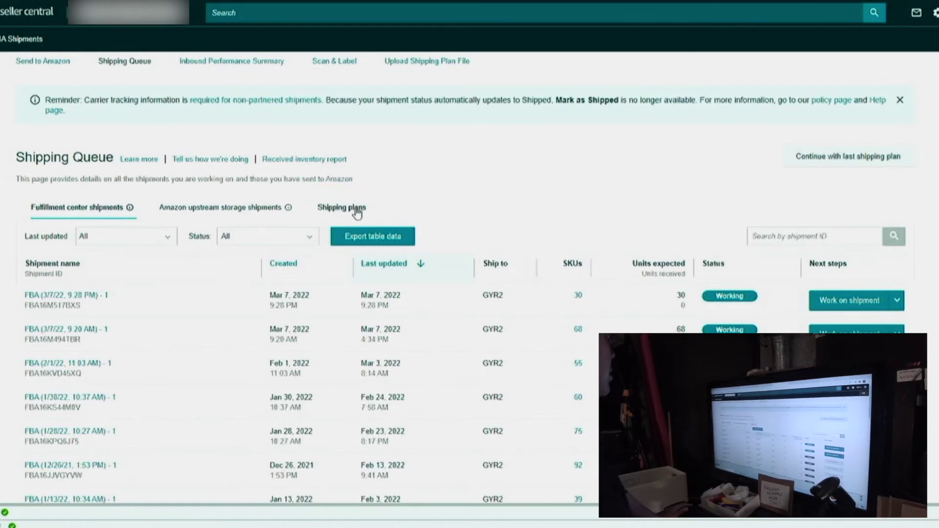
click(341, 209)
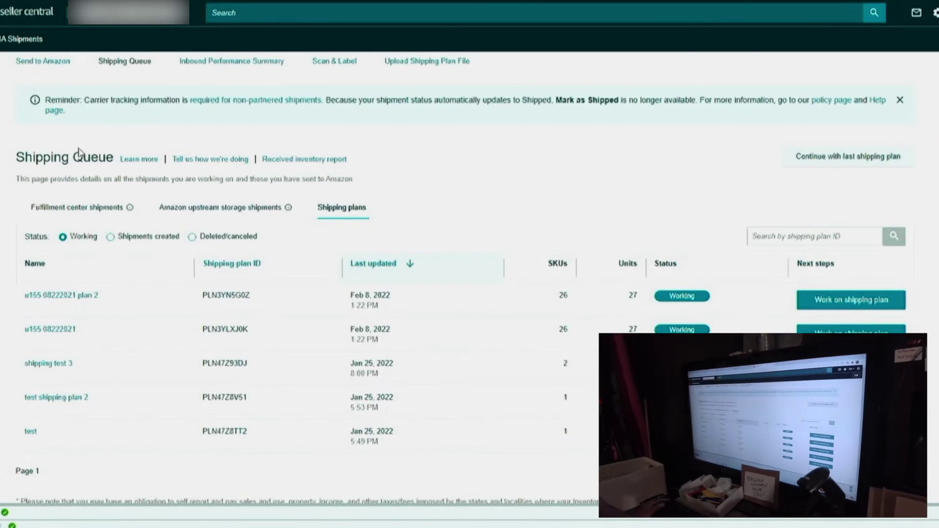
click(78, 207)
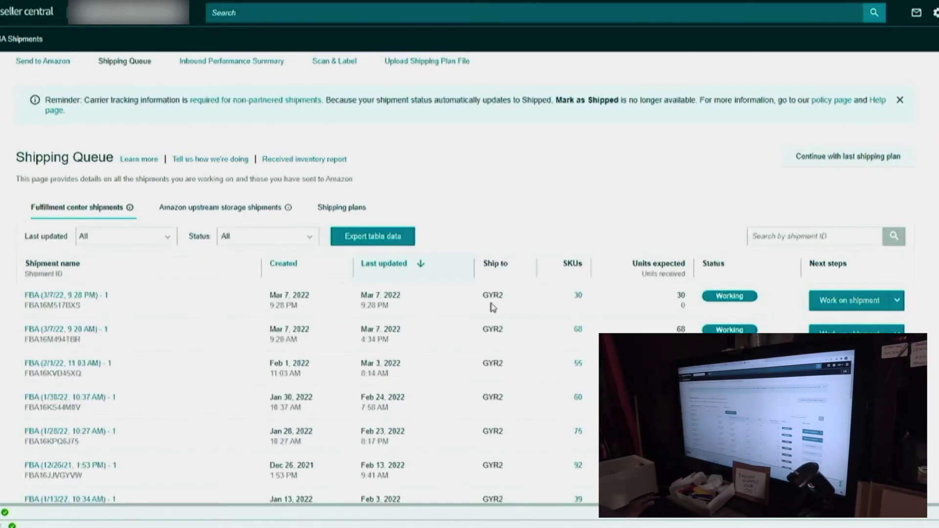
click(852, 300)
scroll(280, 269, down, 2)
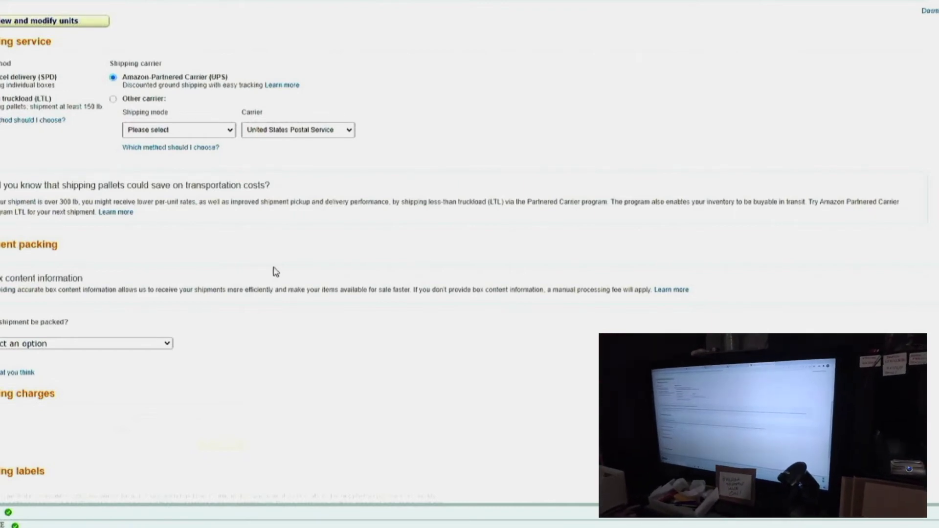
scroll(275, 272, up, 5)
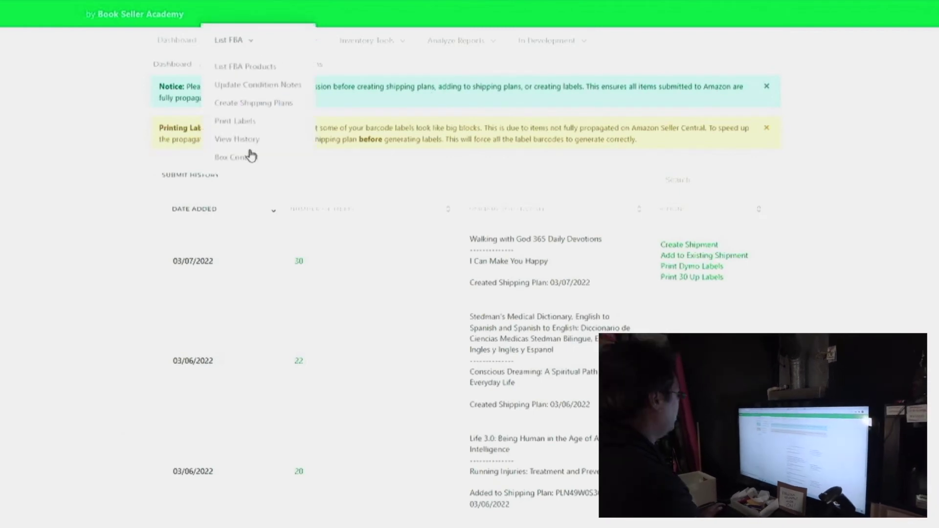
Start a Box Content session with the pasted shipment ID and scan the first FNSKUs into box 1.
click(251, 158)
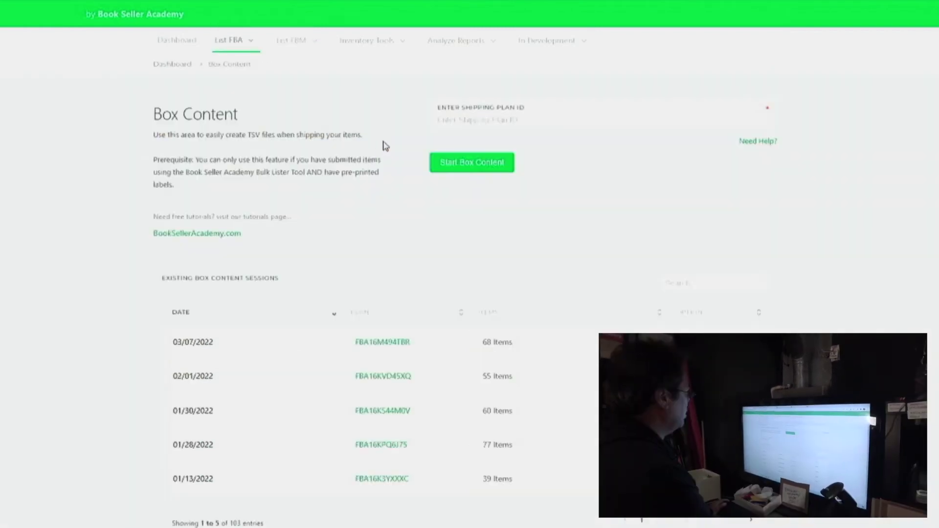
click(460, 124)
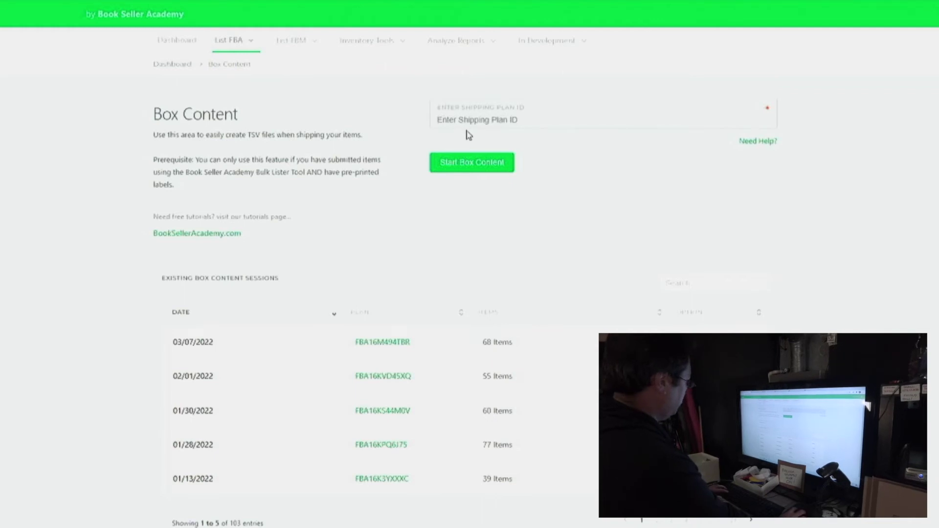
text(FBA16M517BXS)
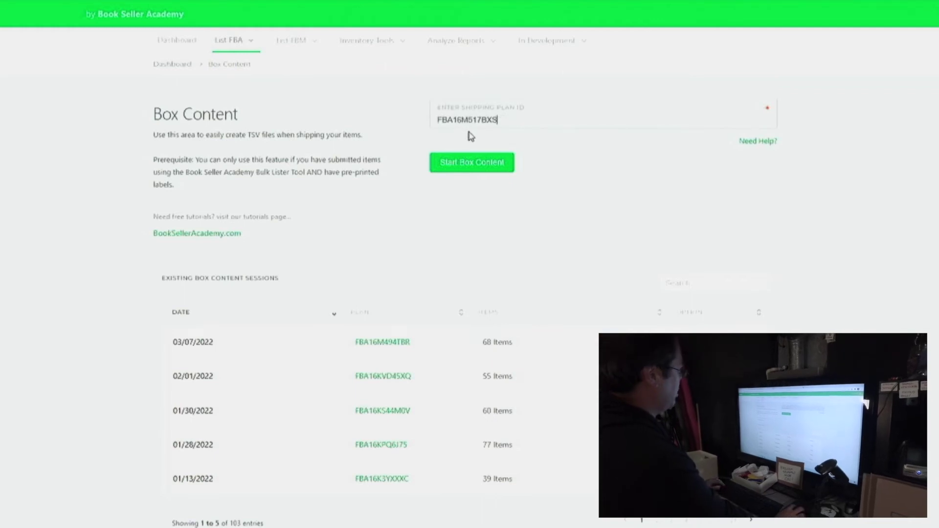
click(495, 171)
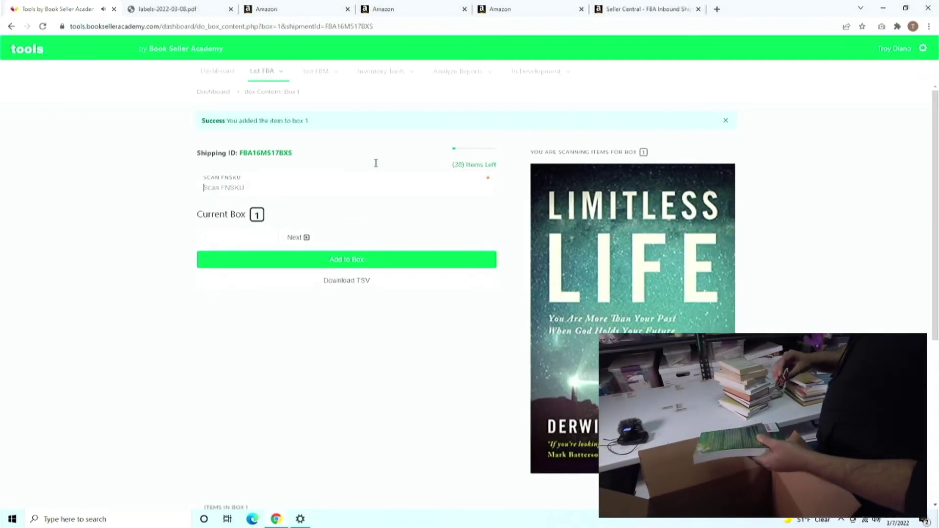
text(X0036LPDBH)
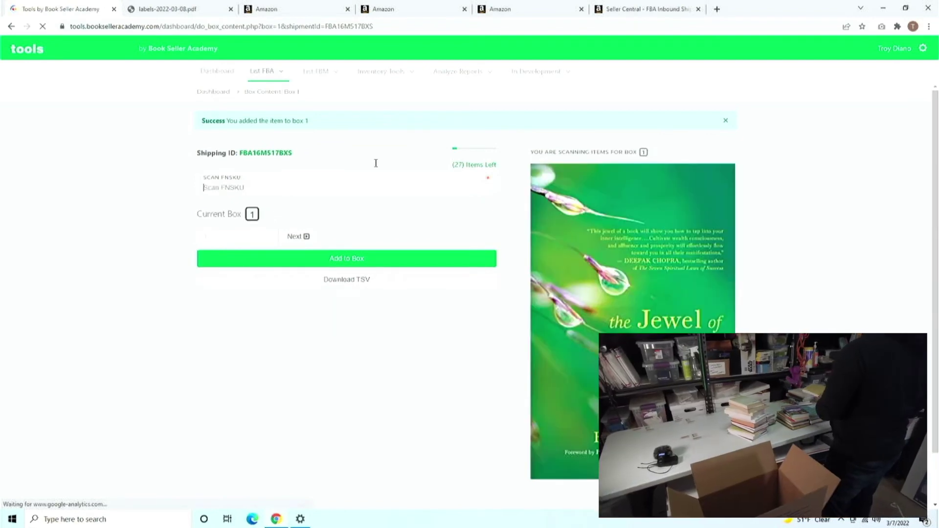
text(X0036LPDB7)
Scan the next several books into box 1, including FNSKU X0036LC4EL.
key(Return)
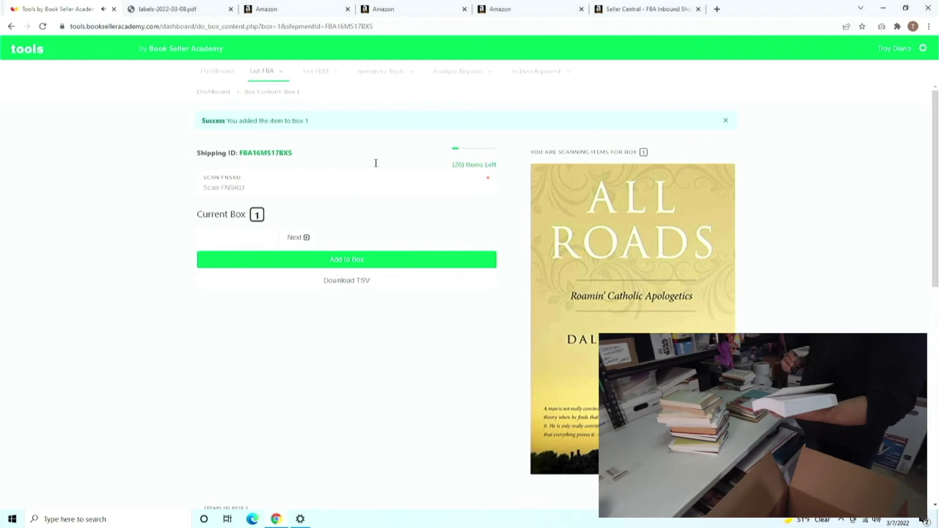
key(Return)
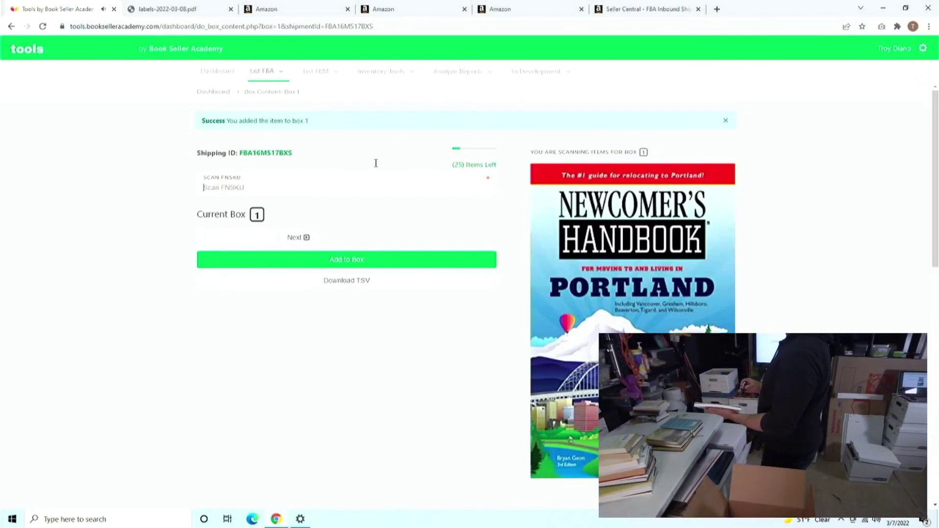
key(Return)
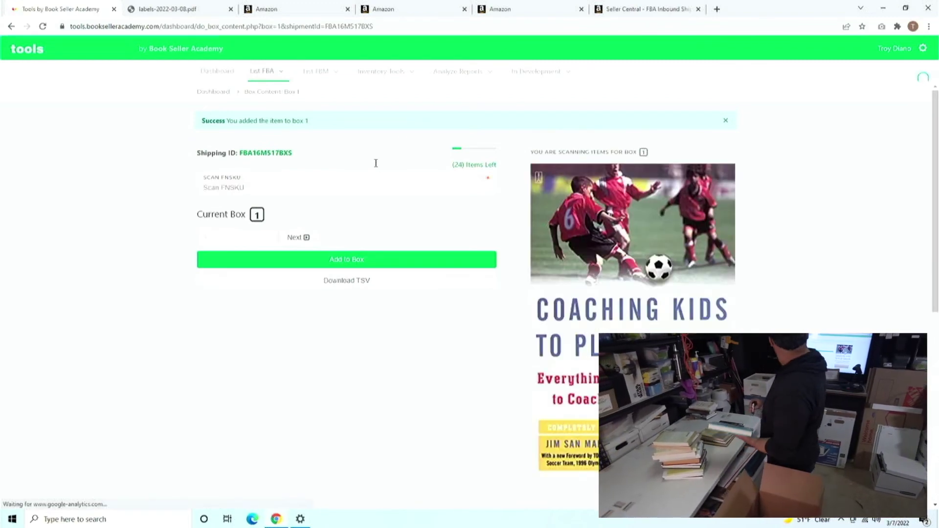
key(Return)
text(X0036LC4EL)
key(Return)
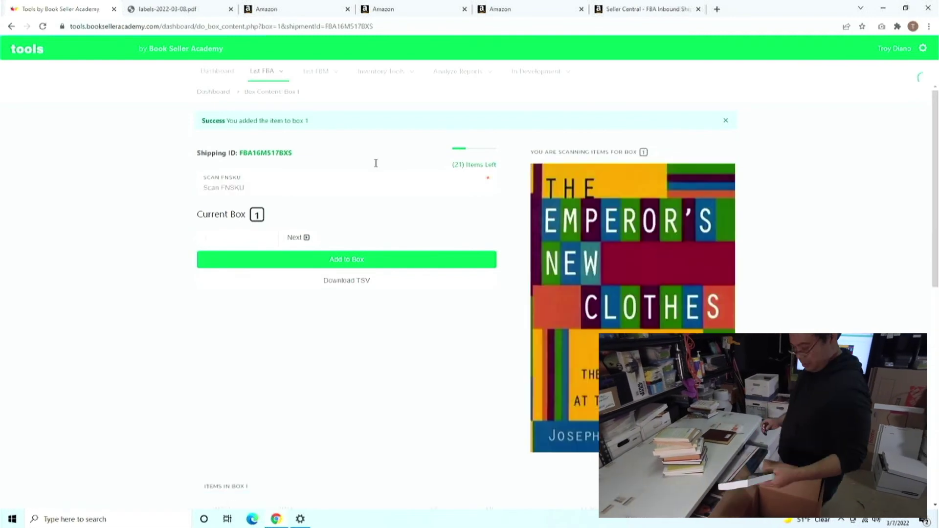
key(Return)
Scan X0036LC4EV, X0036LBUPP and X0036LSDTB into box 1, then step to box 2 and back.
key(Return)
text(X0036LC4EV)
key(Return)
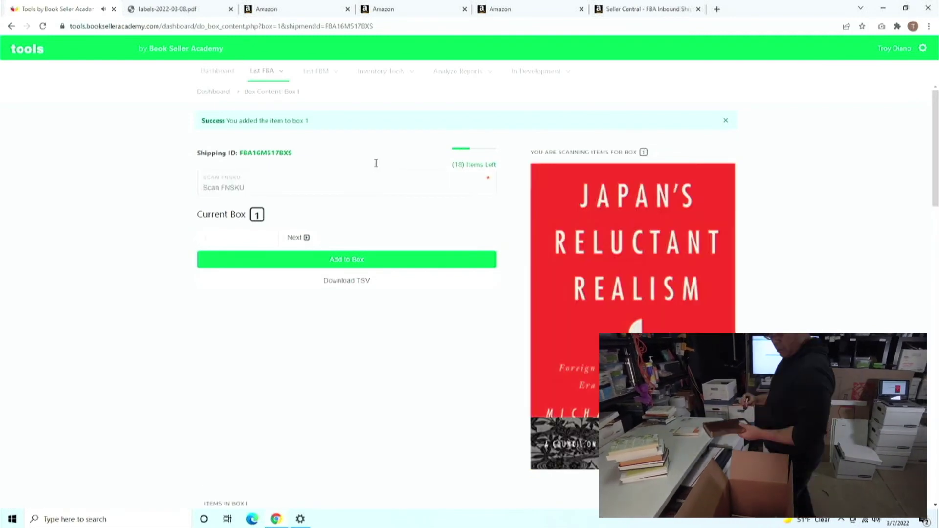
text(X0036LBUPP)
key(Return)
text(X0036LSDTBX0036LKPI3)
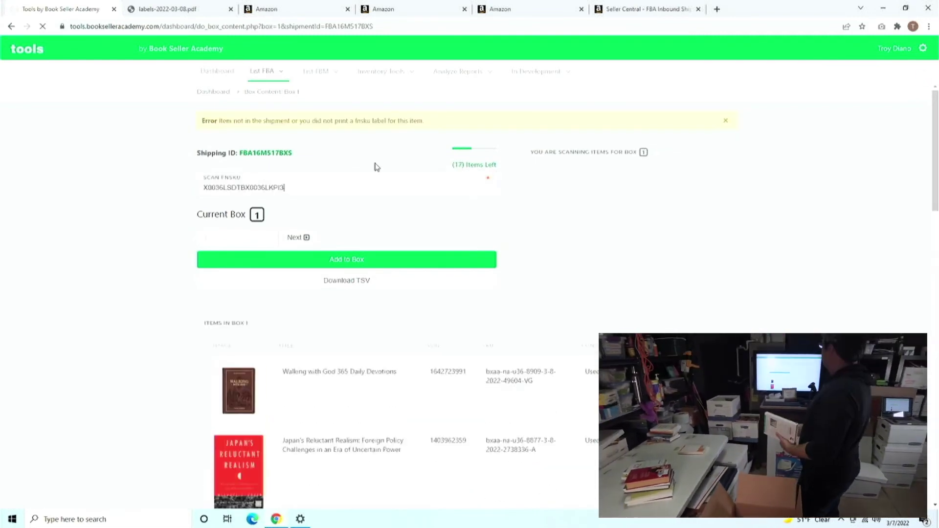
key(Return)
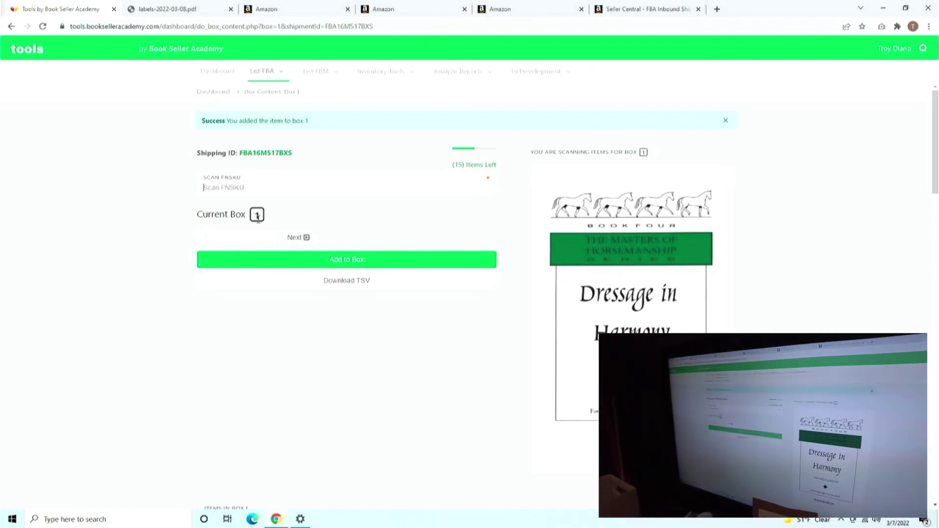
click(301, 238)
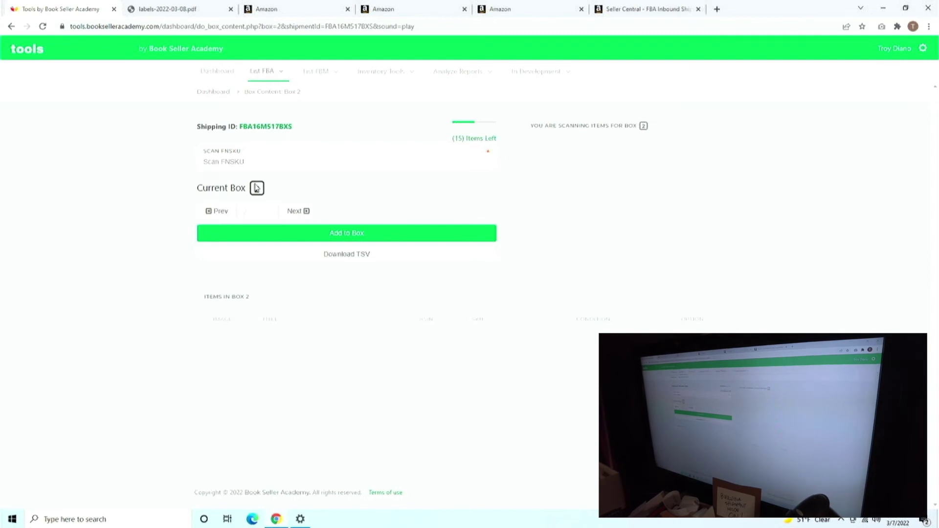
click(231, 213)
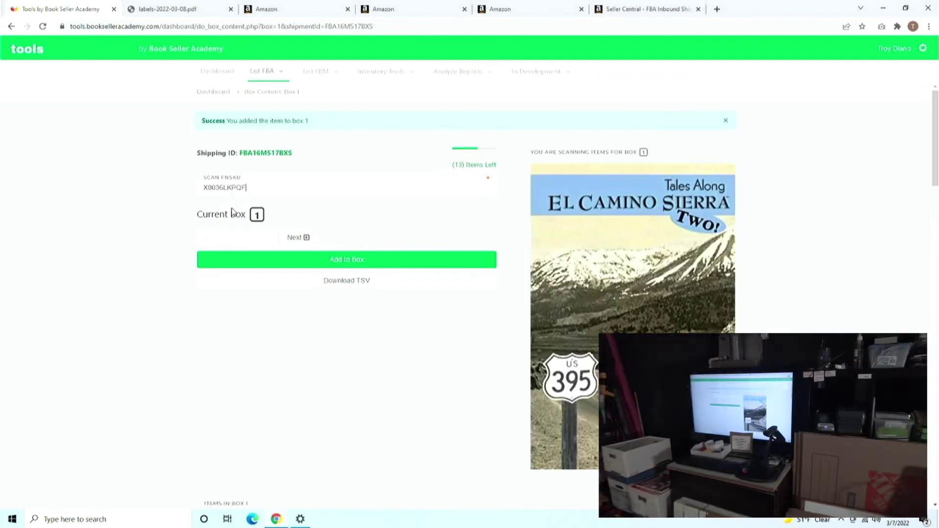
Scan the final FNSKUs, including X0036LSFH1, into box 1 until one item remains.
text(X0036LSFH1)
key(Return)
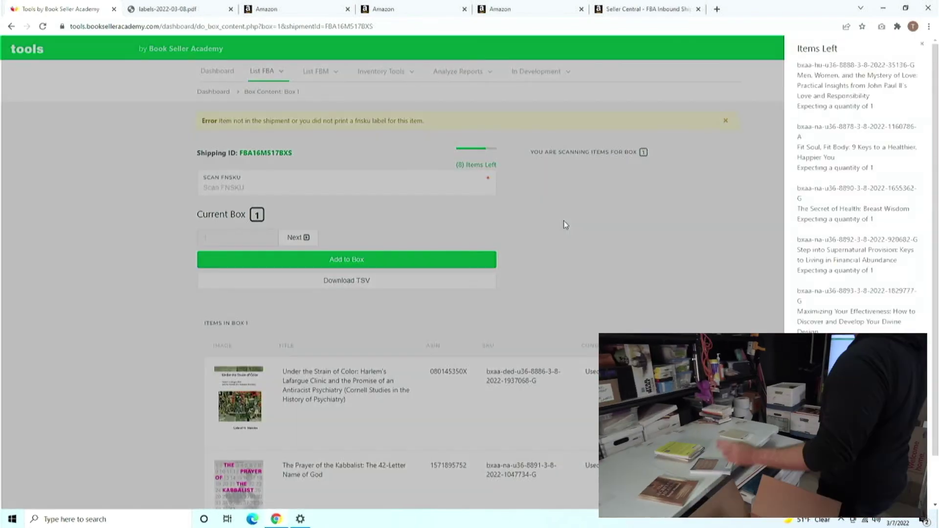
key(Return)
key(Return)
key(Return)
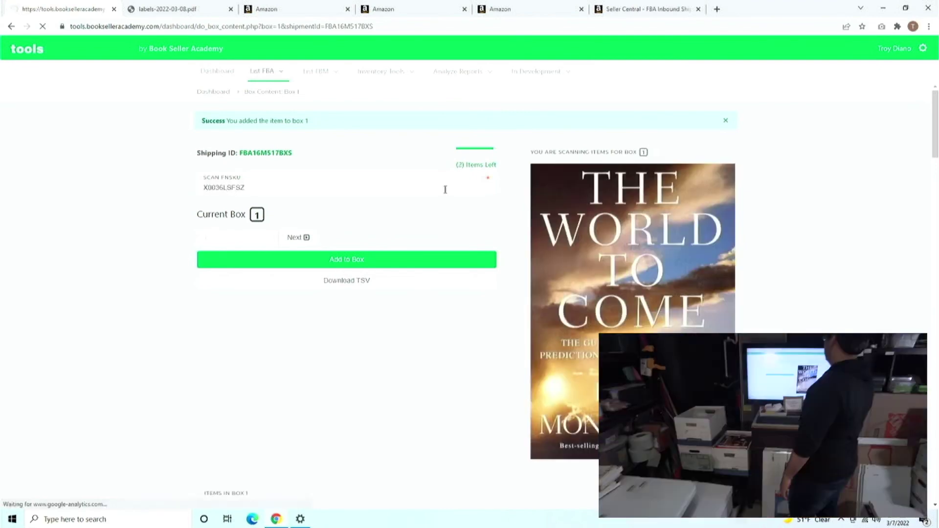
key(Return)
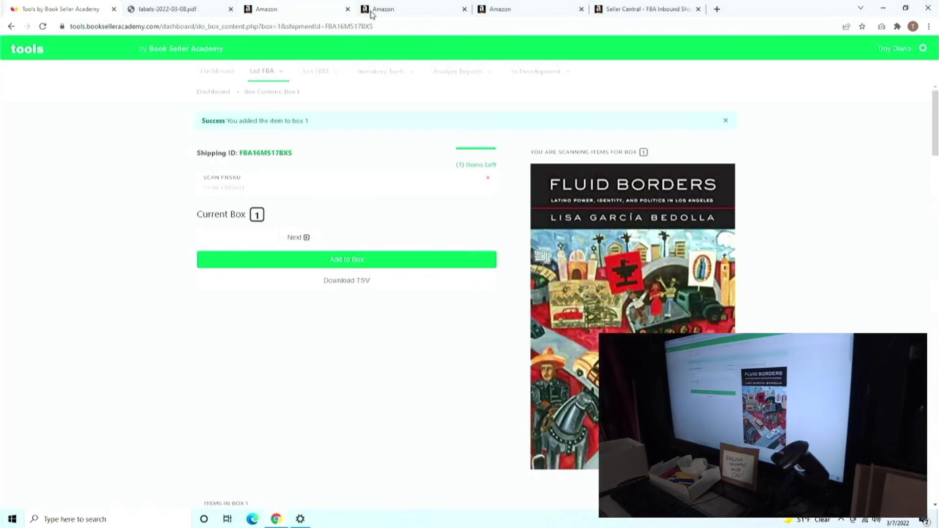
click(305, 14)
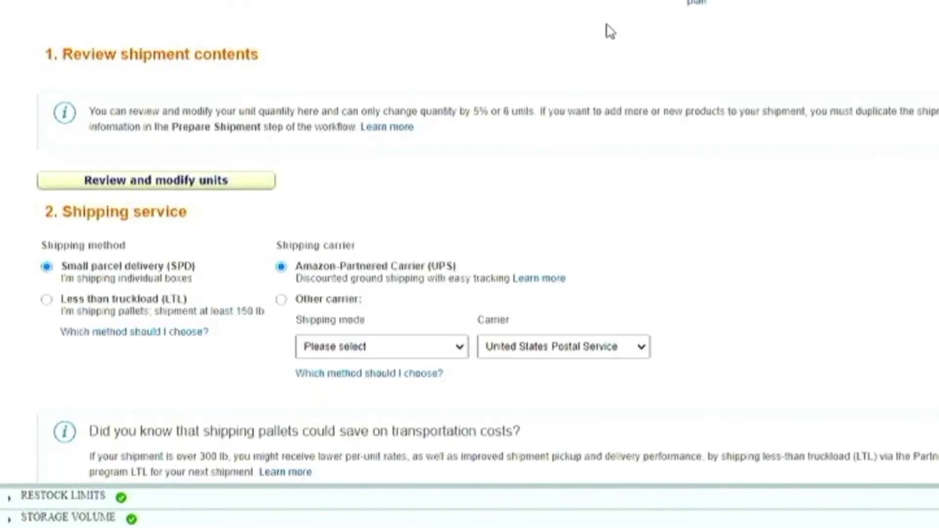
Choose 'Everything in one box' as the packing method and select the Box weight field.
scroll(609, 32, down, 8)
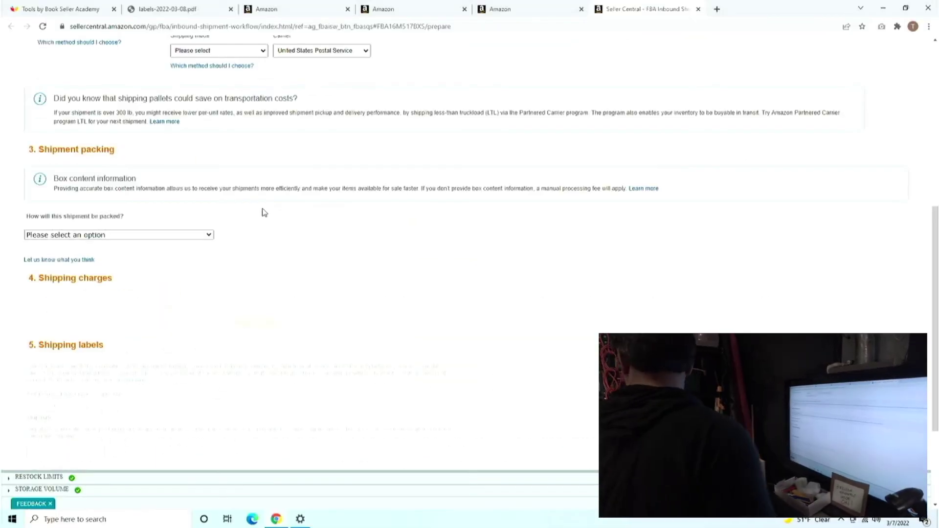
click(210, 236)
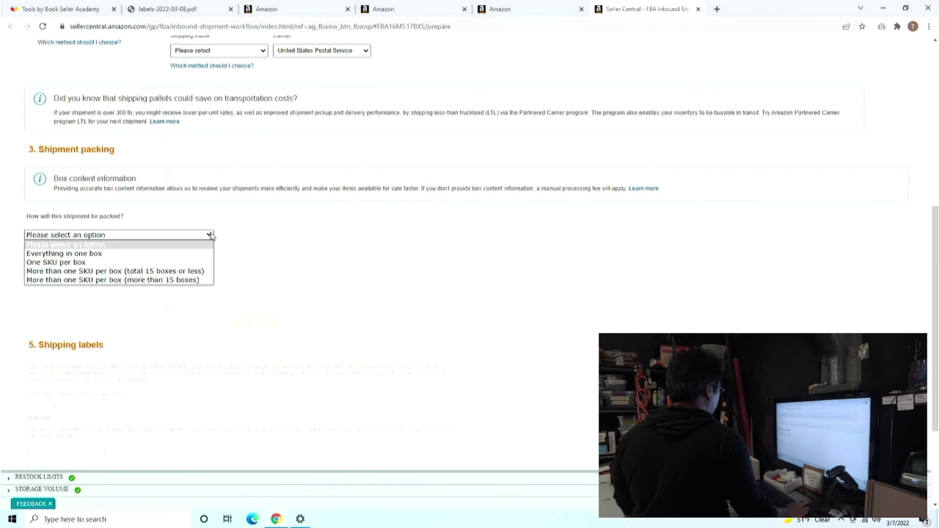
click(190, 253)
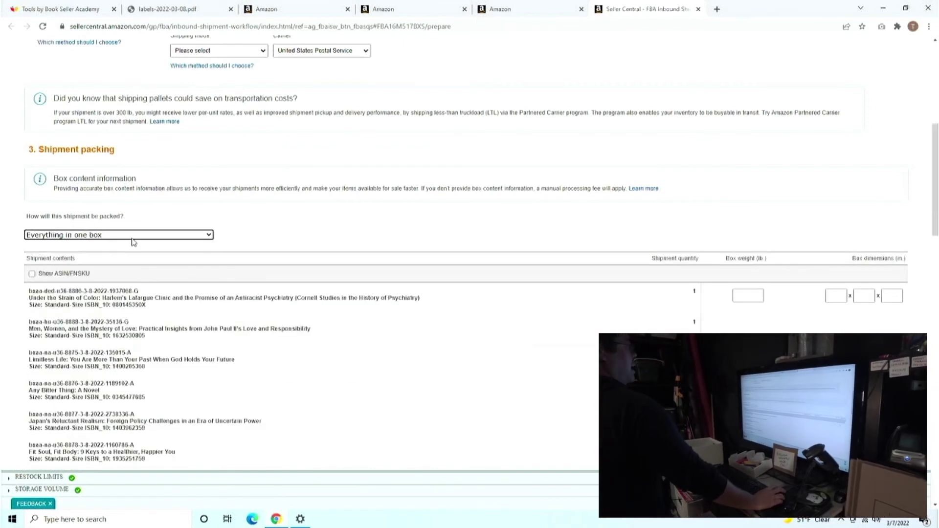
scroll(133, 242, down, 4)
scroll(137, 256, up, 2)
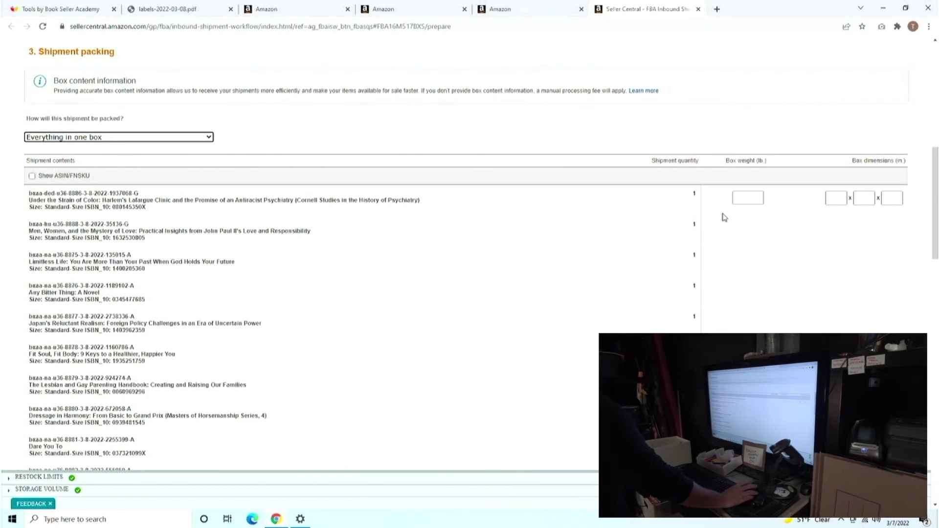
click(884, 200)
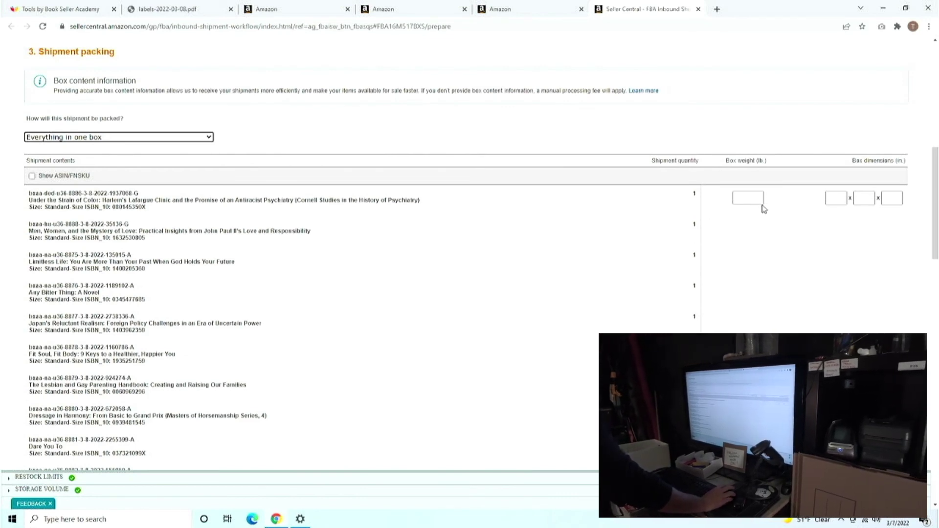
click(748, 199)
click(748, 199)
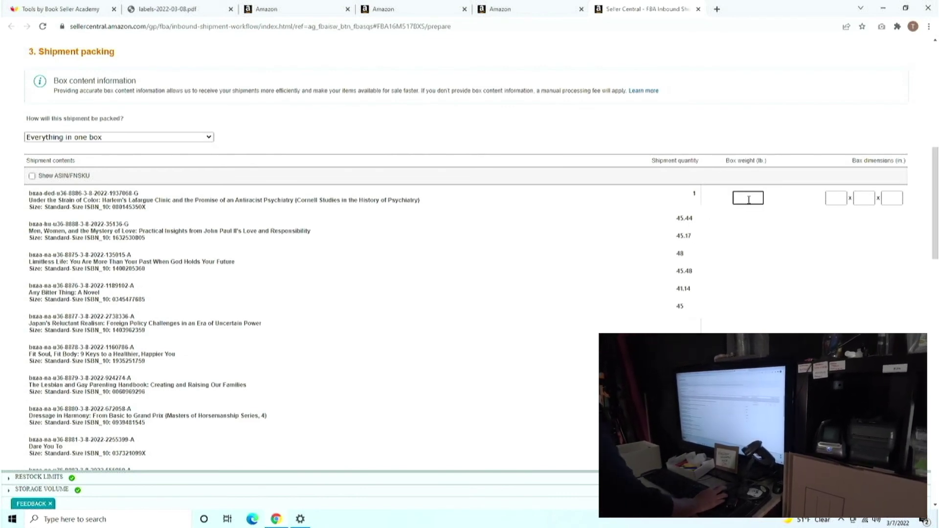
click(835, 198)
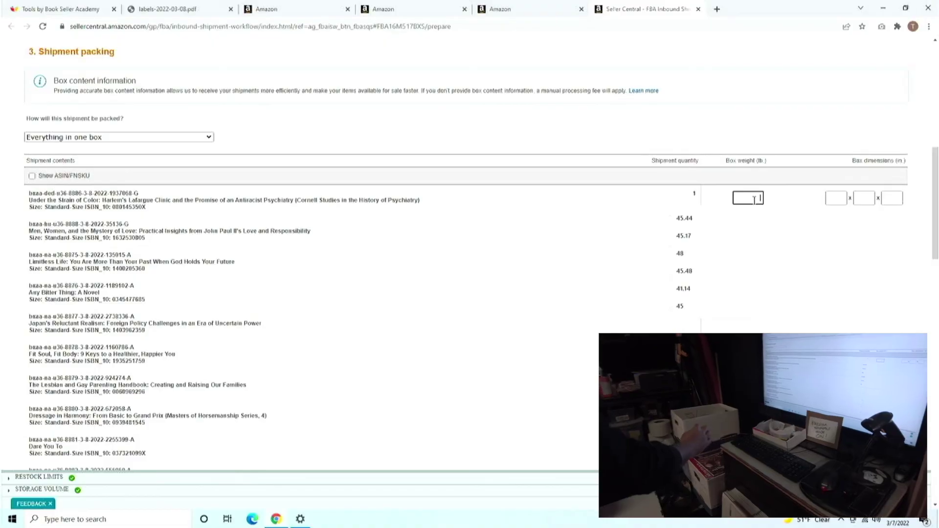
Enter the 26.95 lb box weight and the box dimensions (12, 16, …) and confirm them.
text(20.05)
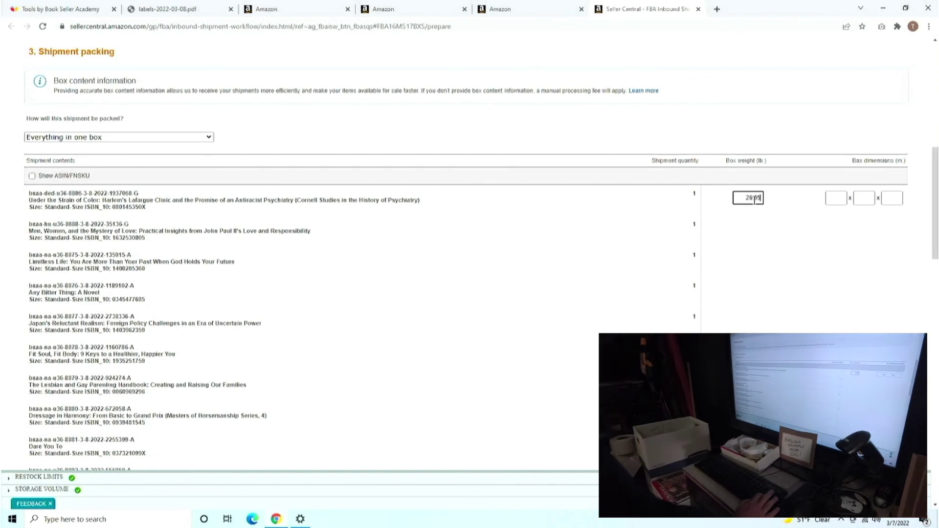
click(836, 198)
text(12)
key(Tab)
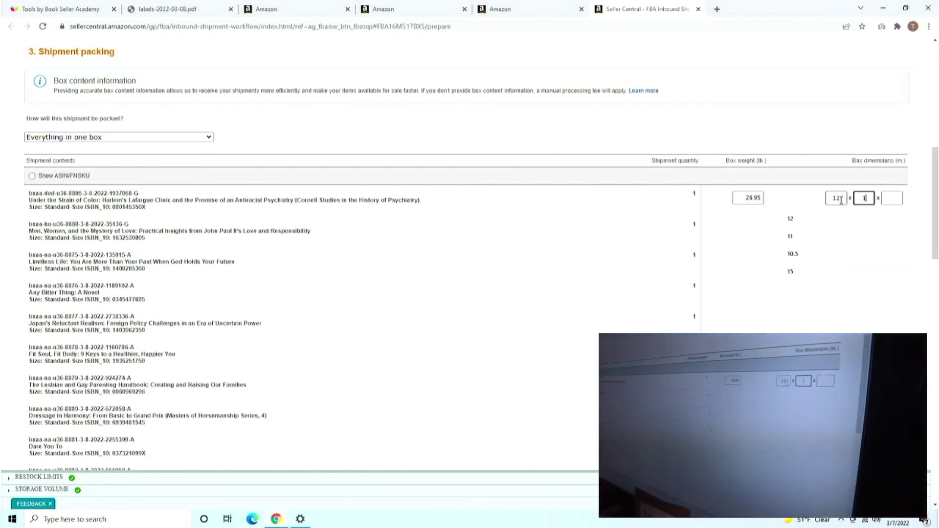
text(16)
key(Tab)
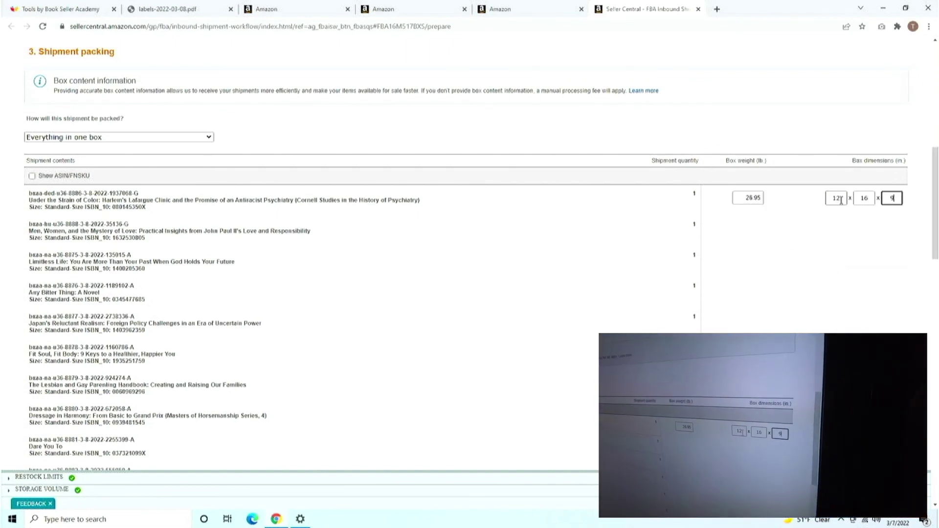
scroll(757, 281, down, 15)
click(880, 241)
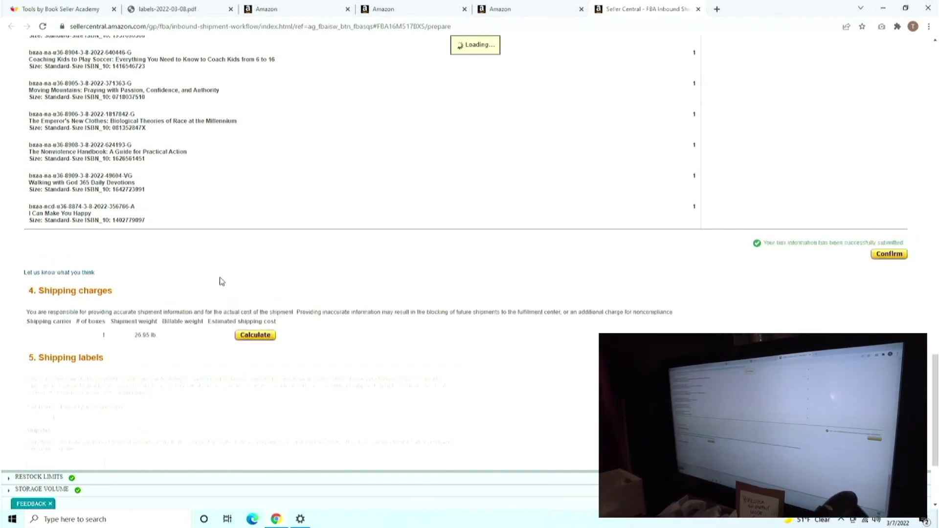
Calculate and accept the $8.51 UPS charges under the carrier terms, then generate the box labels.
click(253, 335)
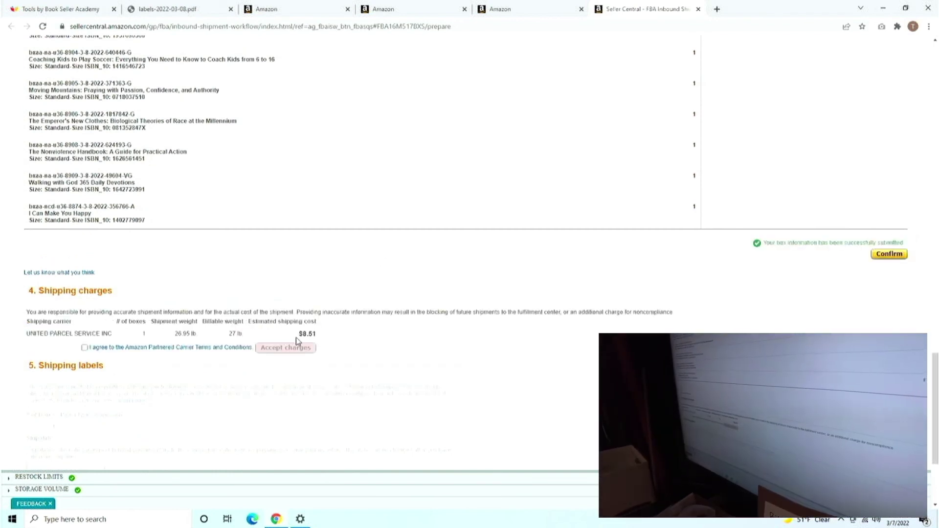
click(84, 348)
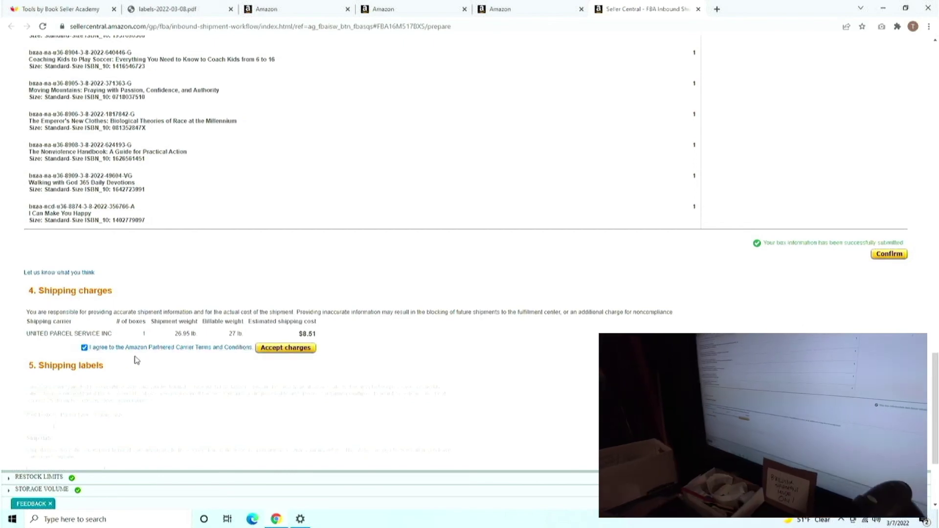
click(277, 350)
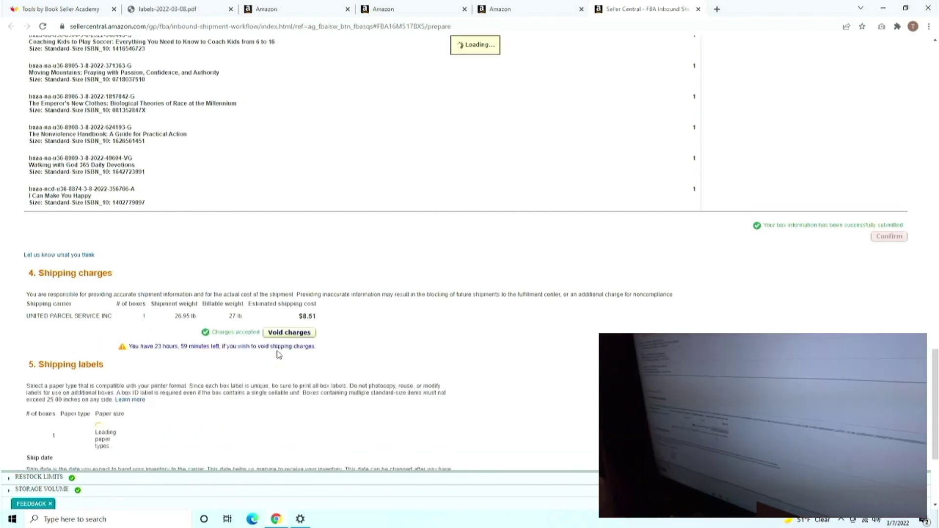
scroll(279, 354, down, 3)
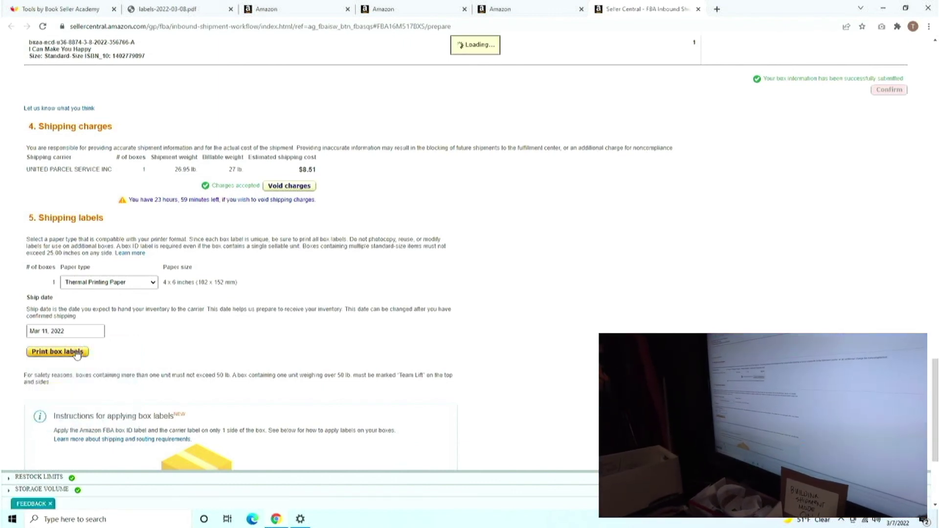
click(76, 352)
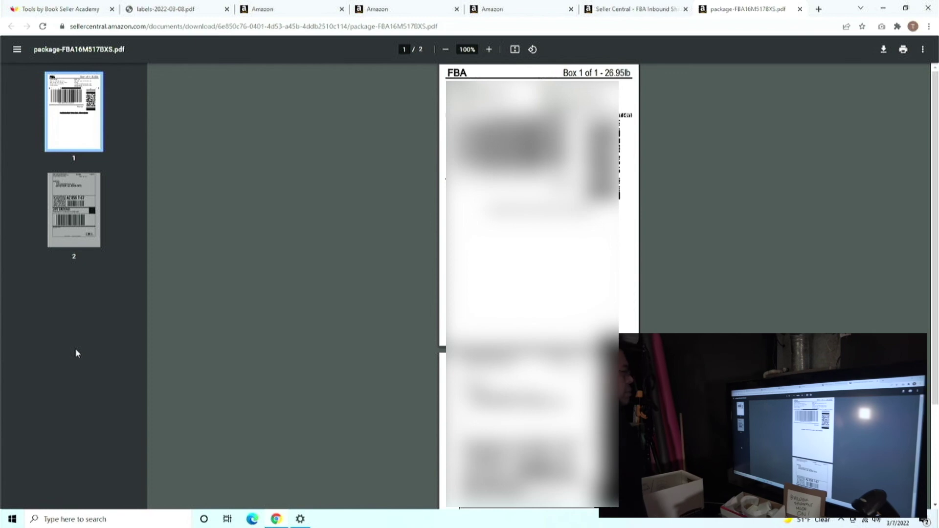